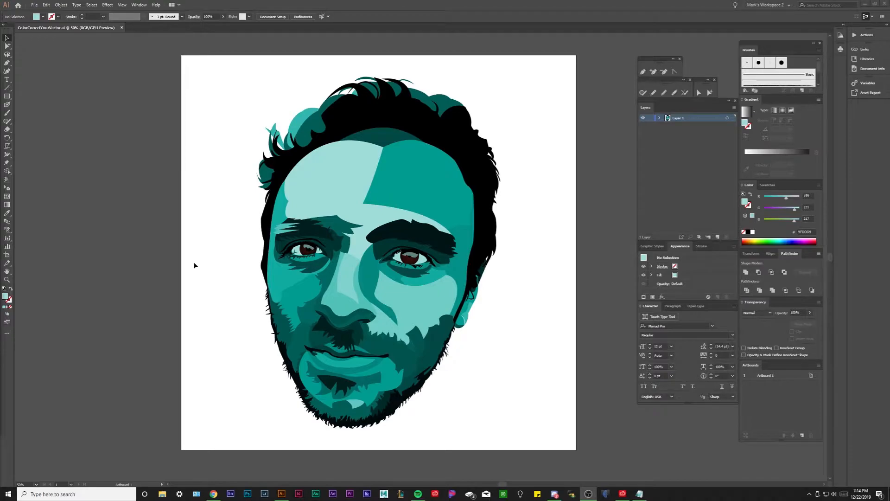
pyautogui.click(209, 207)
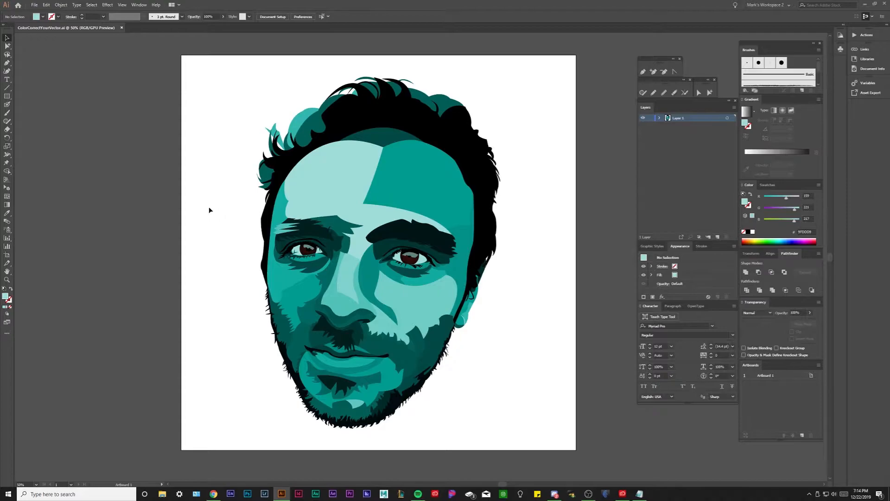
pyautogui.scroll(1, 228, 185)
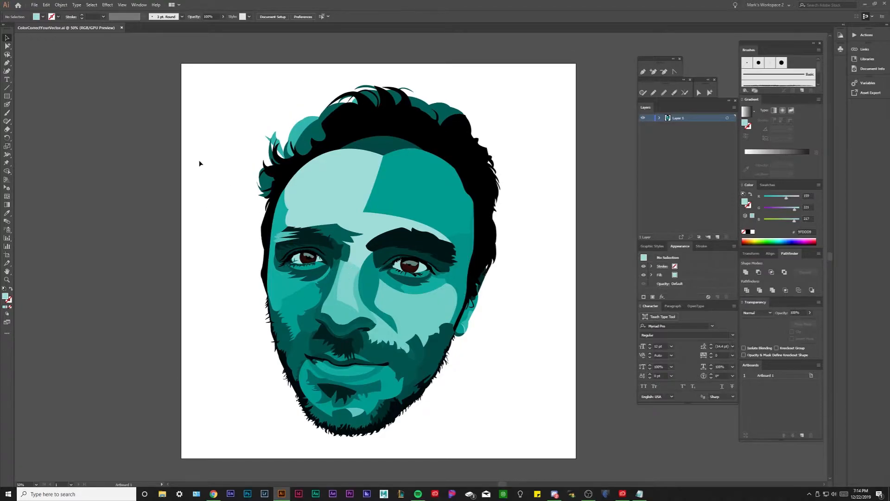
pyautogui.moveTo(226, 195); pyautogui.dragTo(217, 188)
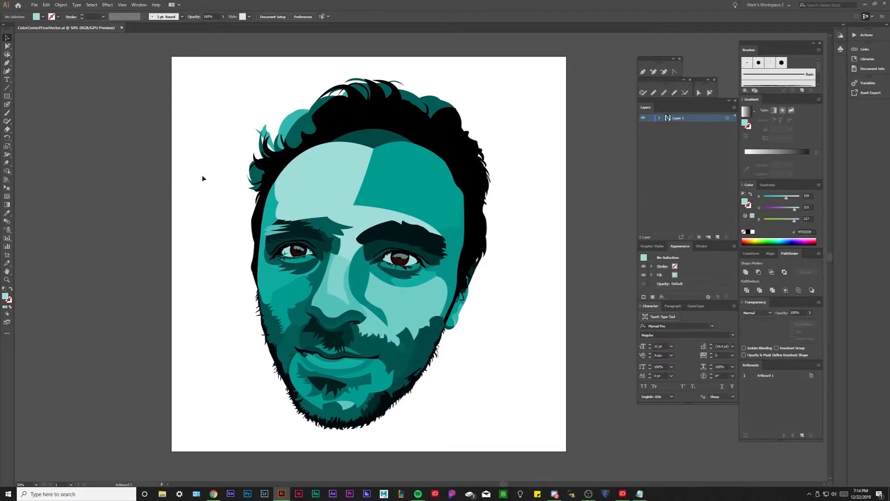
pyautogui.click(316, 246)
pyautogui.scroll(-2, 309, 254)
pyautogui.click(268, 260)
pyautogui.scroll(1, 267, 261)
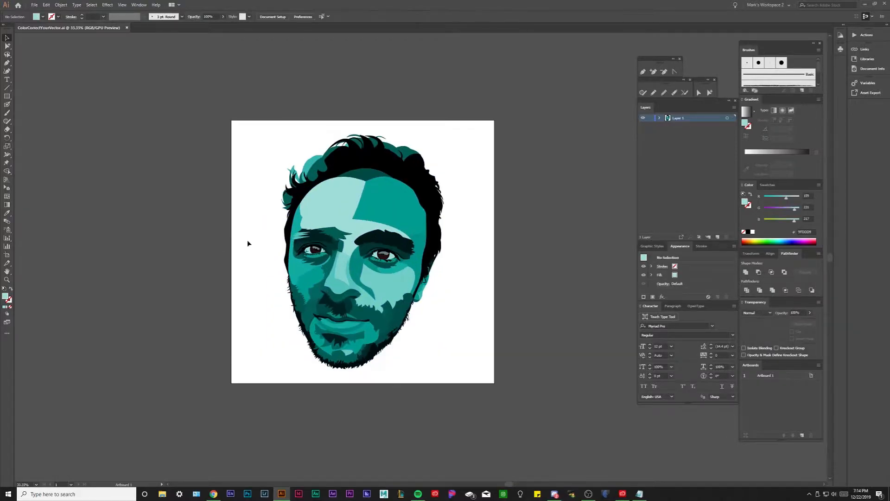
pyautogui.moveTo(248, 253); pyautogui.dragTo(225, 274)
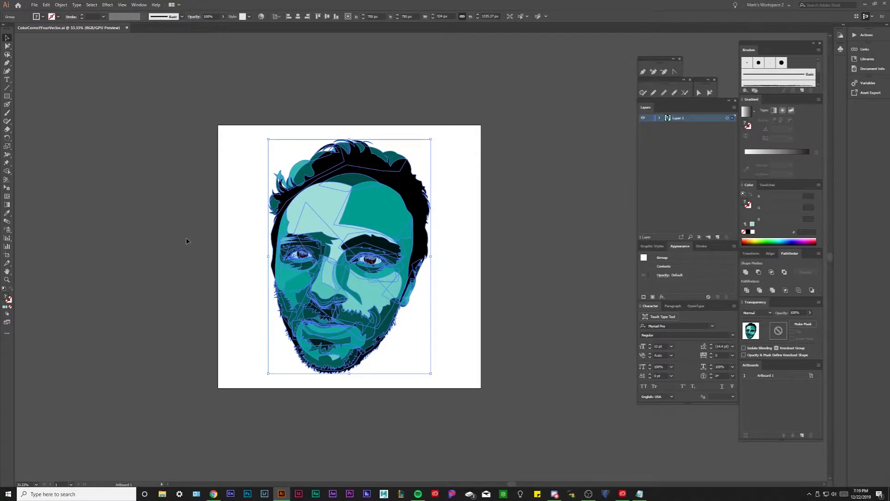
# Ungroup the portrait artwork into individual shapes and clear the selection
pyautogui.hotkey('ctrl', '+')
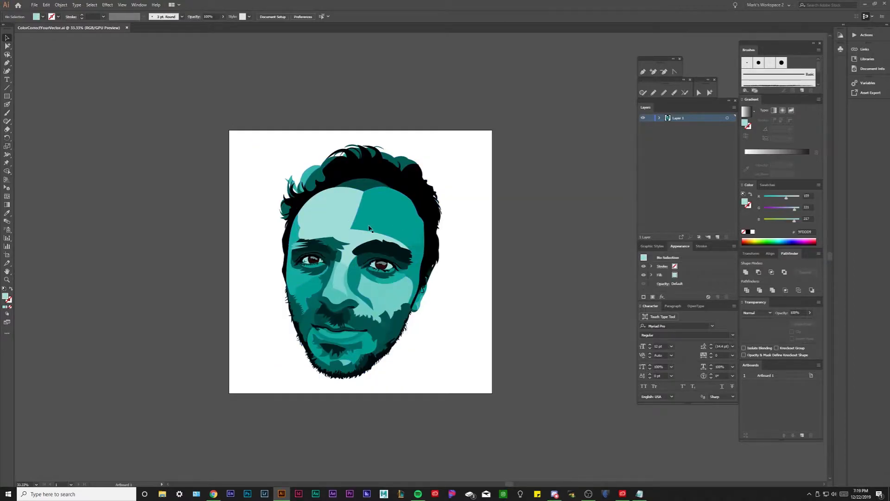
pyautogui.click(369, 228)
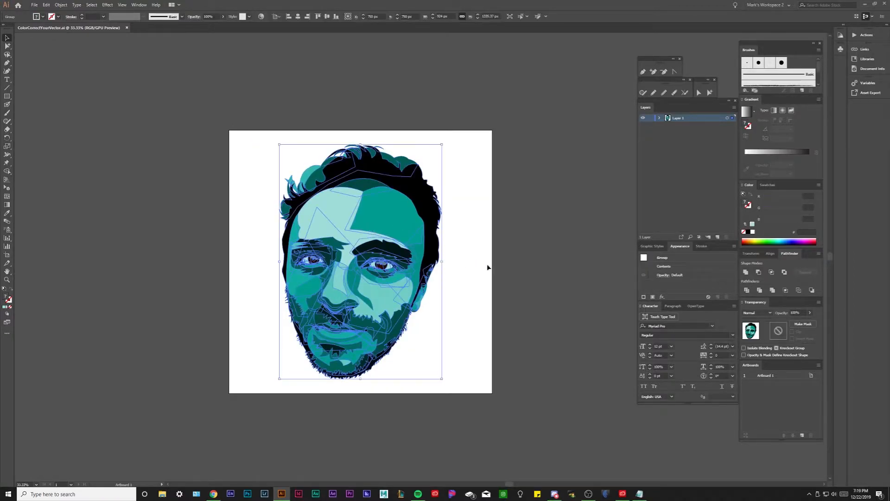
pyautogui.hotkey('ctrl', 'shift', 'a')
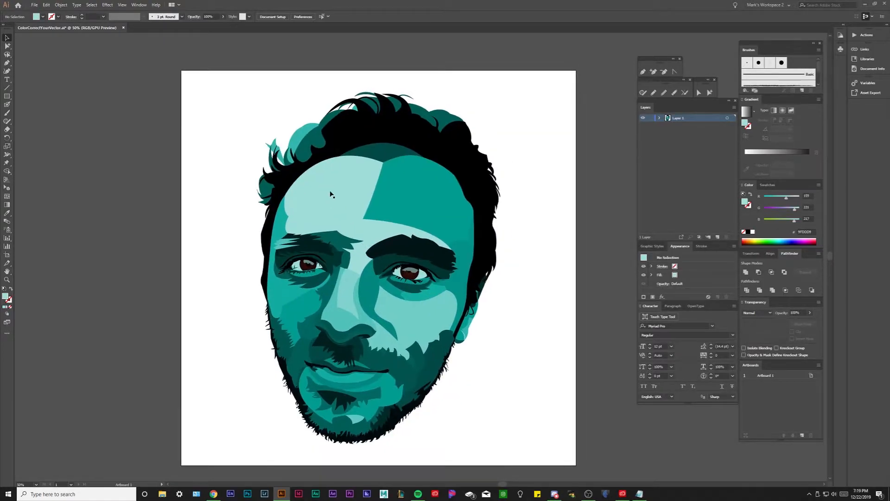
# Select the light forehead shape, two cheek shapes and the shape beside the temple, and try moving them off the artboard
pyautogui.click(355, 208)
pyautogui.keyDown('alt'); pyautogui.scroll(1, 325, 374); pyautogui.keyUp('alt')
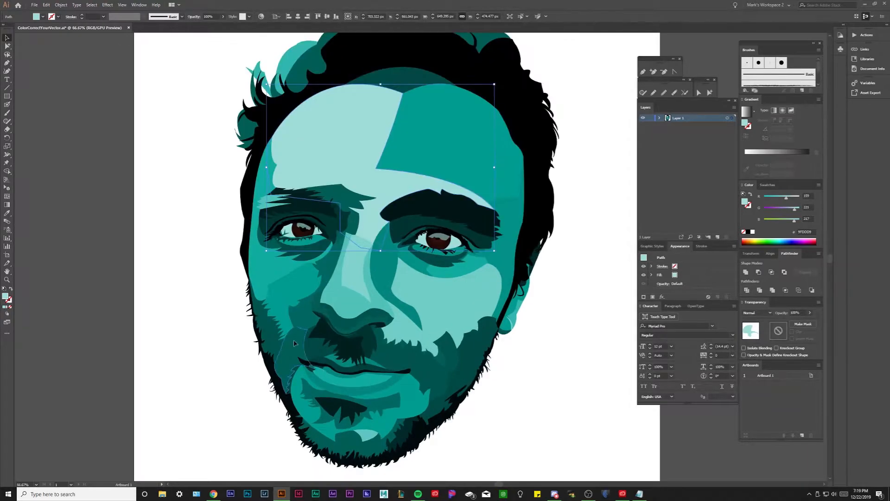
pyautogui.keyDown('shift'); pyautogui.click(292, 313); pyautogui.keyUp('shift')
pyautogui.keyDown('shift'); pyautogui.click(283, 293); pyautogui.keyUp('shift')
pyautogui.keyDown('shift'); pyautogui.click(500, 271); pyautogui.keyUp('shift')
pyautogui.scroll(-3, 500, 270)
pyautogui.moveTo(459, 262); pyautogui.dragTo(356, 263)
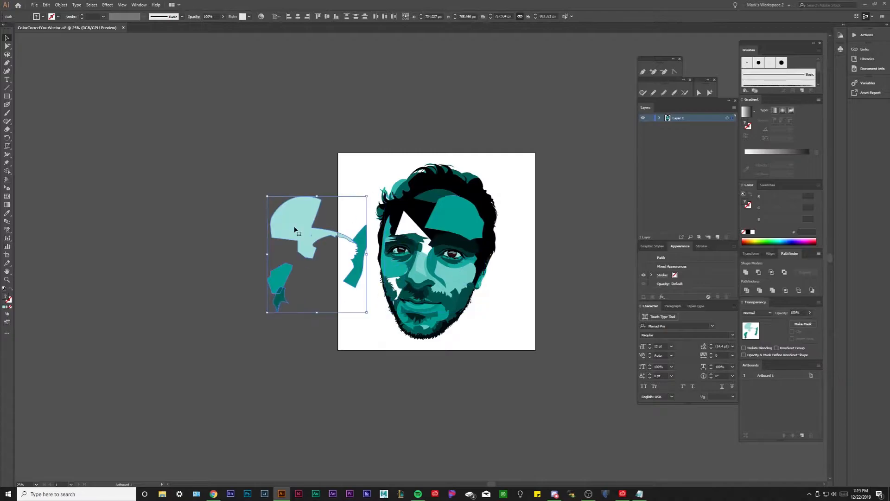
pyautogui.hotkey('ctrl', 'z')
pyautogui.keyDown('alt'); pyautogui.scroll(2, 411, 266); pyautogui.keyUp('alt')
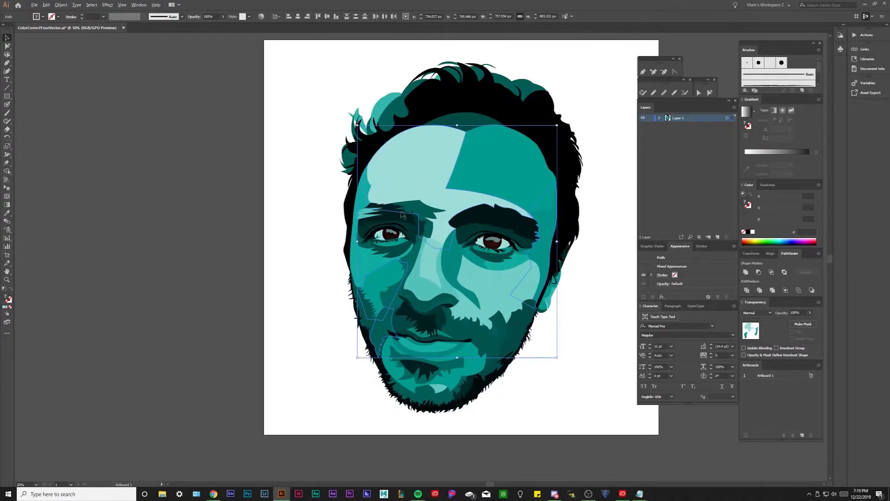
# Preview a Saturate intensity of -100% on the selected face shapes and cancel the adjustment
pyautogui.keyDown('alt'); pyautogui.scroll(-1, 403, 210); pyautogui.keyUp('alt')
pyautogui.moveTo(402, 208); pyautogui.dragTo(302, 248)
pyautogui.keyDown('alt'); pyautogui.scroll(1, 347, 257); pyautogui.keyUp('alt')
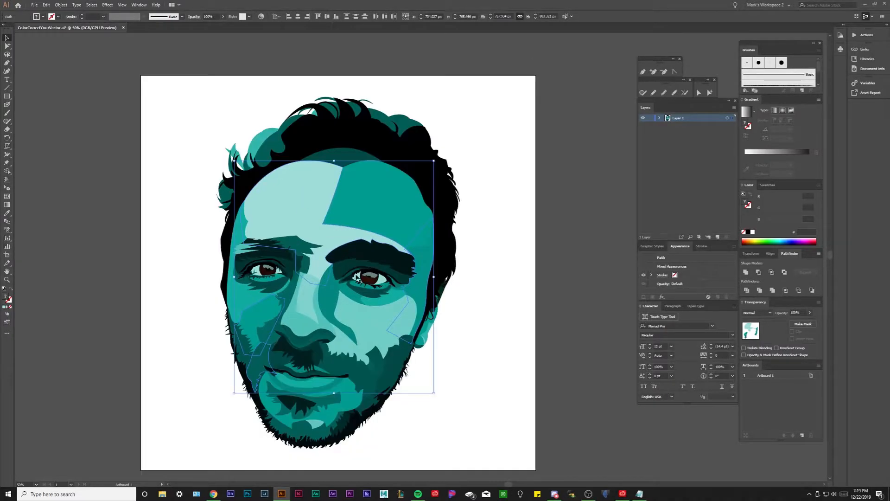
pyautogui.click(47, 5)
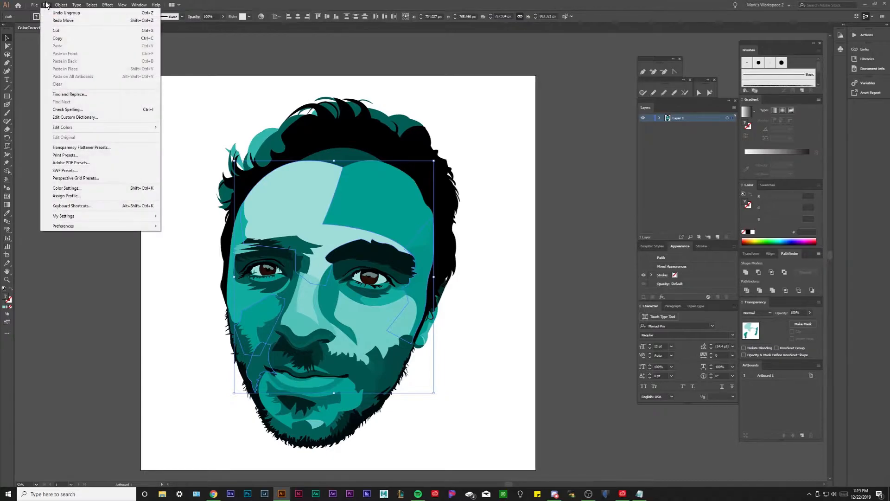
pyautogui.moveTo(84, 129)
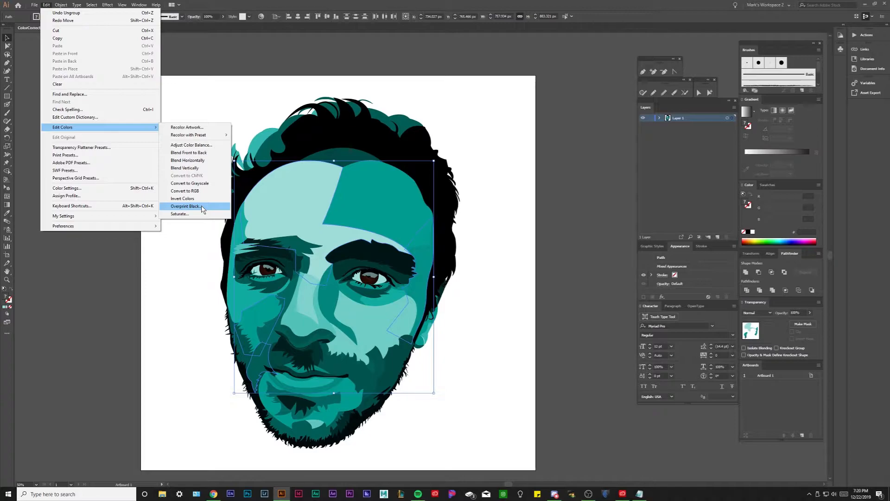
pyautogui.click(179, 214)
pyautogui.moveTo(116, 185); pyautogui.dragTo(63, 218)
pyautogui.click(54, 231)
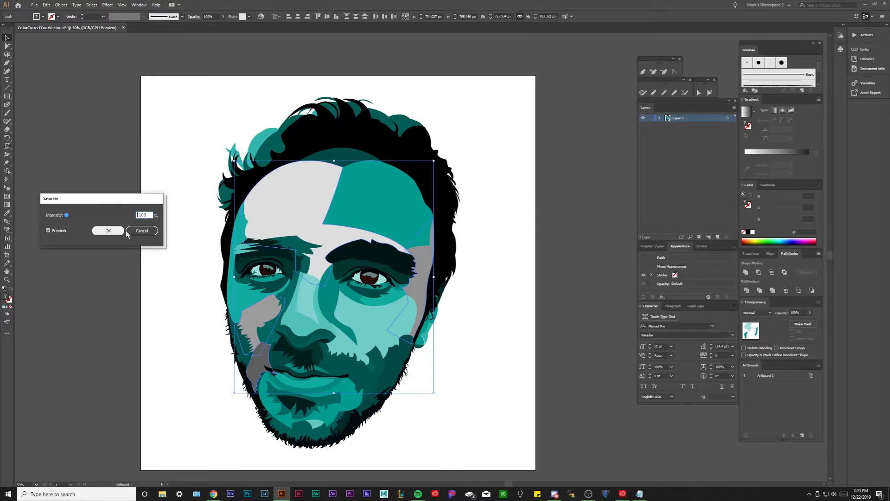
pyautogui.click(141, 230)
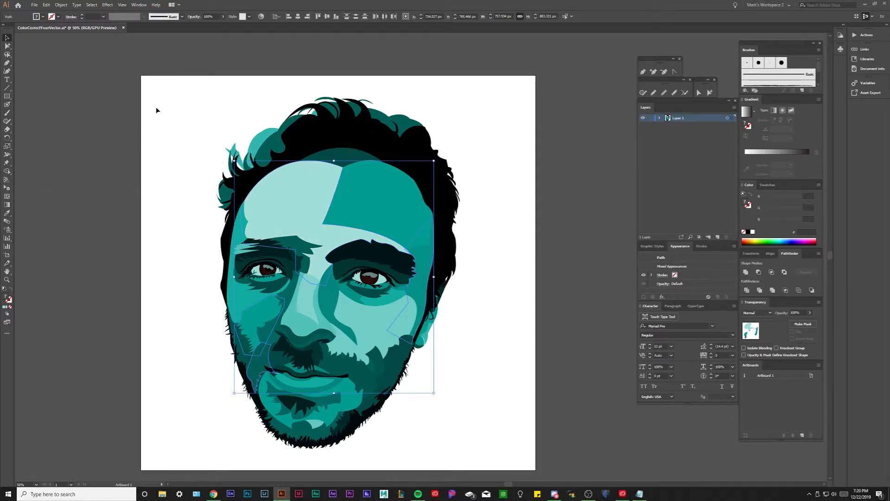
# Invert the colors of the selected face shapes and undo the inversion
pyautogui.click(47, 4)
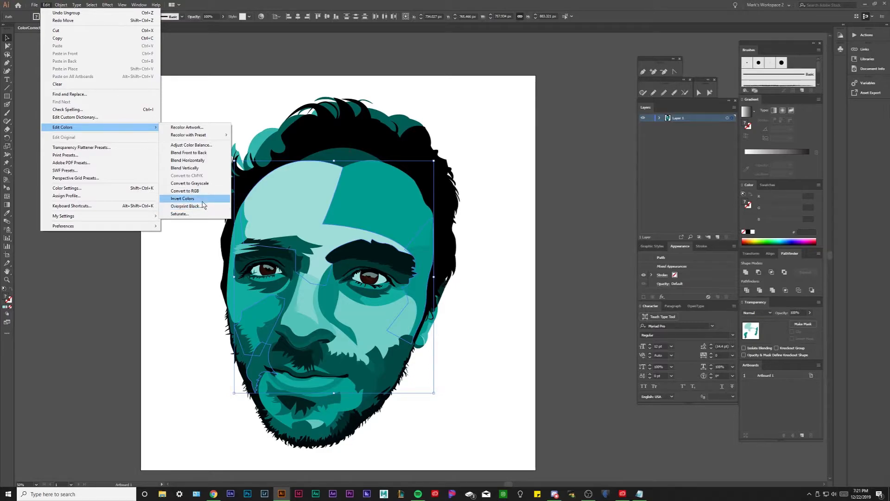
pyautogui.click(191, 199)
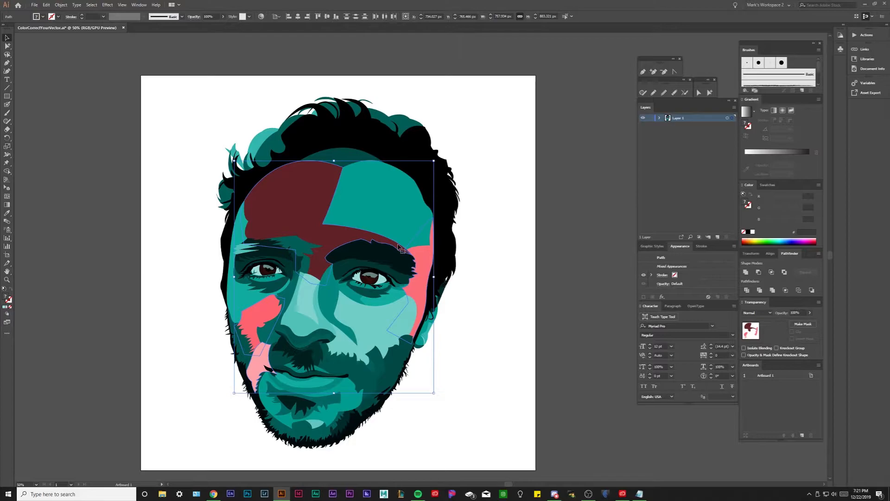
pyautogui.click(129, 194)
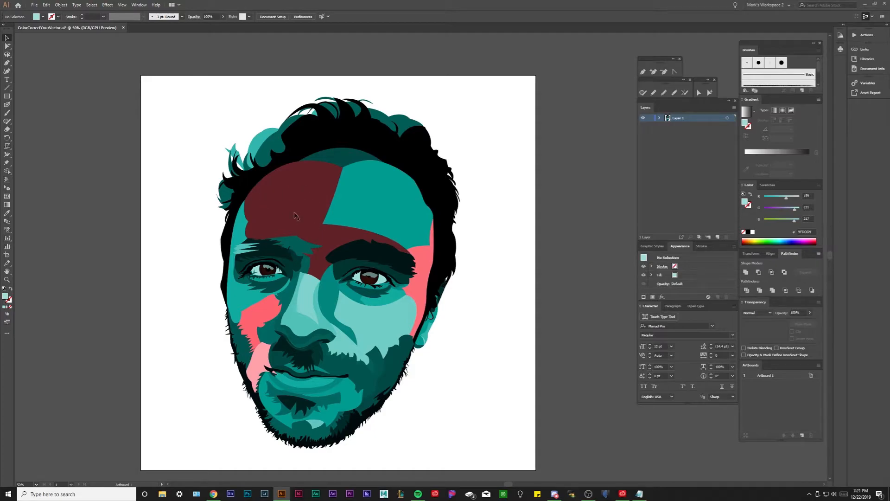
pyautogui.hotkey('ctrl', 'z')
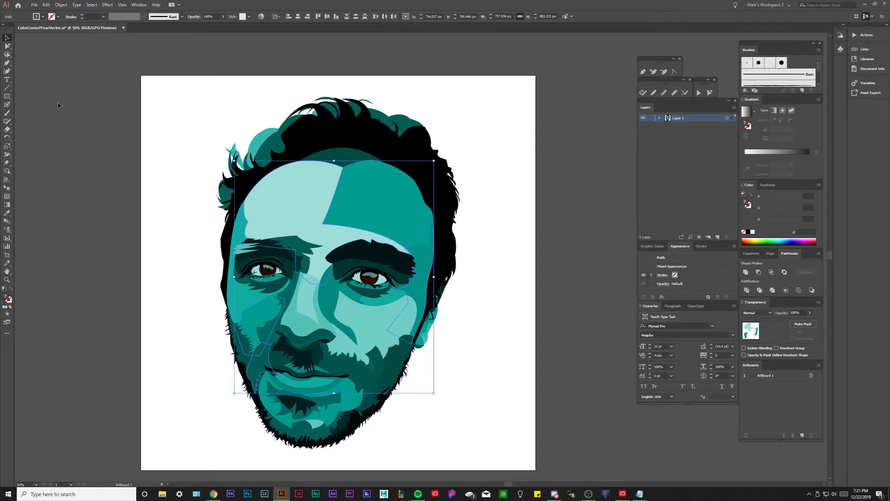
# Look up the document color mode setting, convert the selected face shapes to grayscale and undo the conversion
pyautogui.click(48, 6)
pyautogui.moveTo(139, 127)
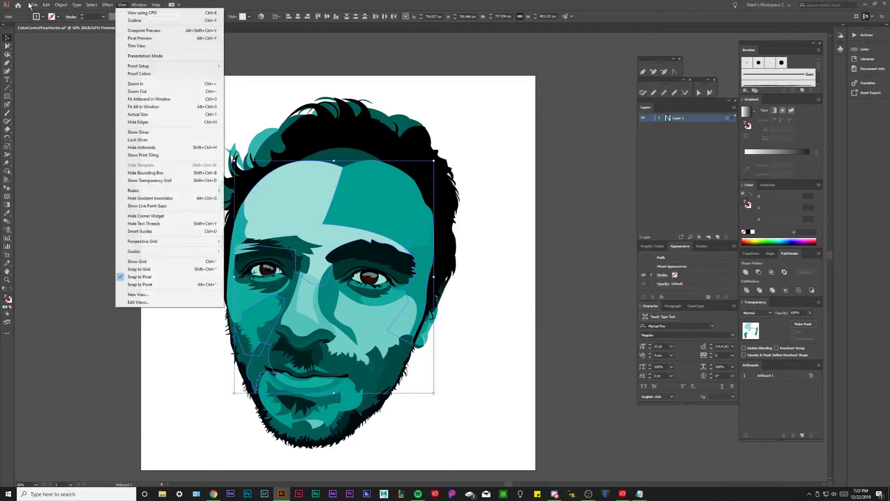
pyautogui.moveTo(96, 5)
pyautogui.moveTo(34, 5)
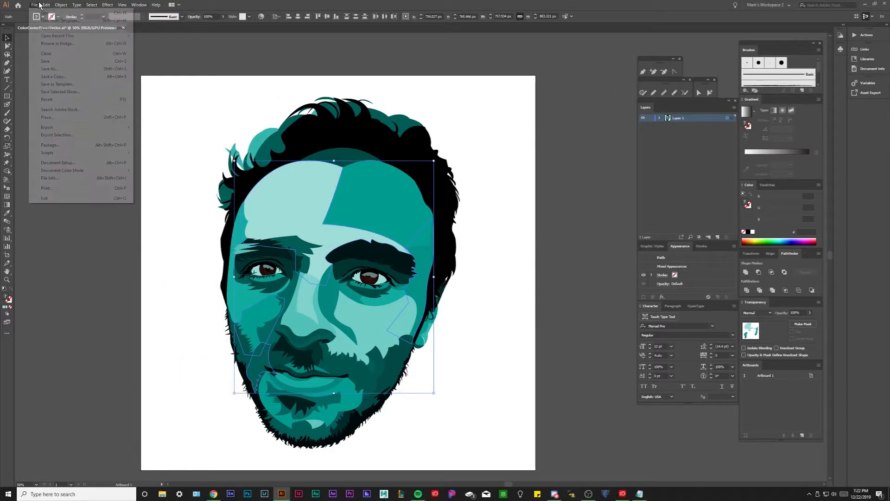
pyautogui.moveTo(74, 171)
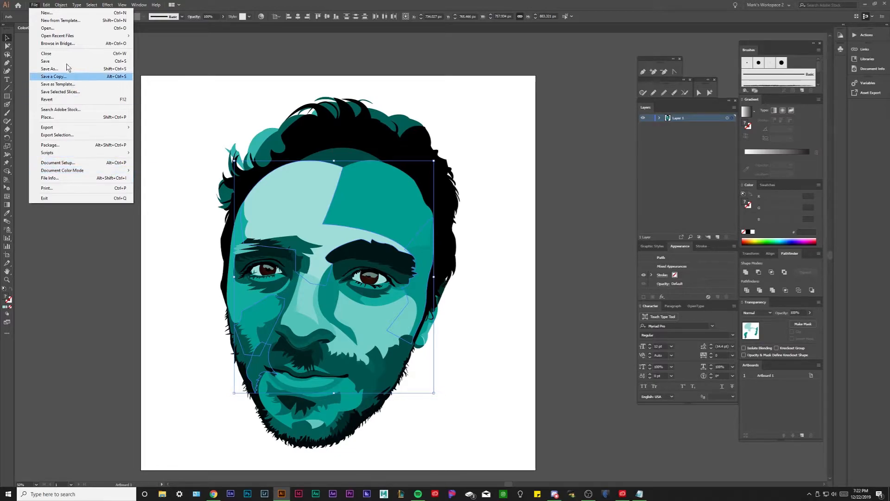
pyautogui.moveTo(60, 127)
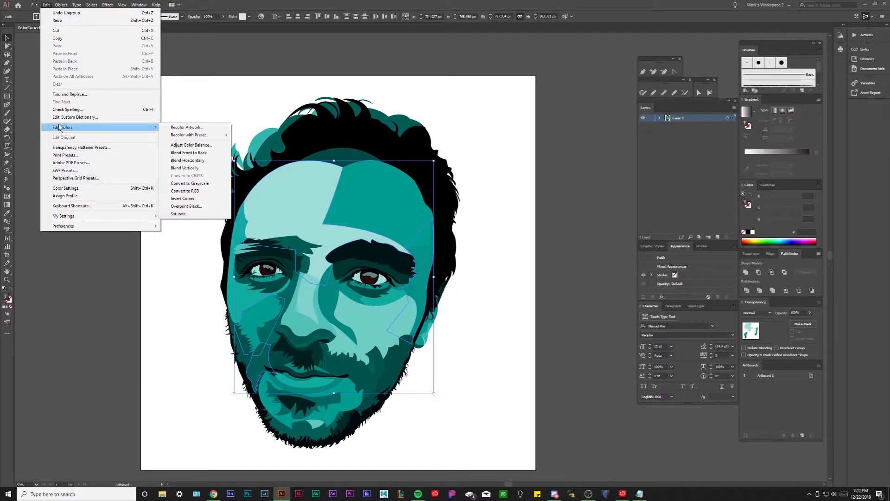
pyautogui.click(205, 187)
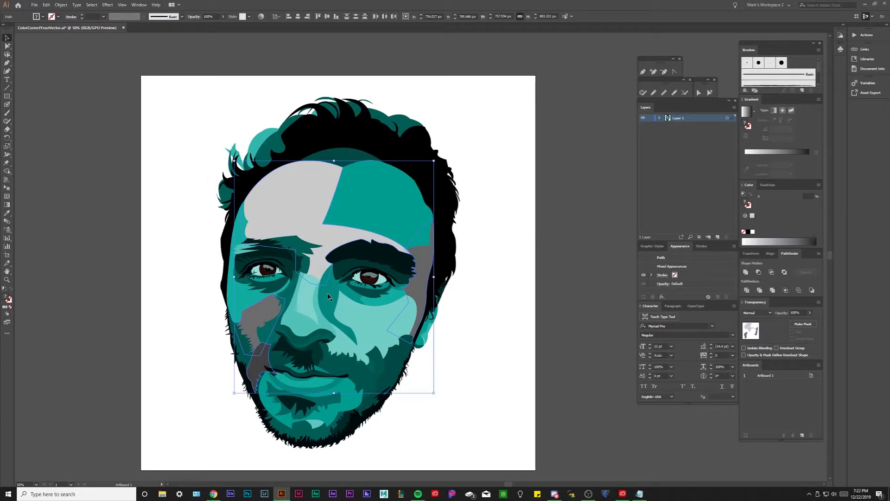
pyautogui.hotkey('ctrl', 'z')
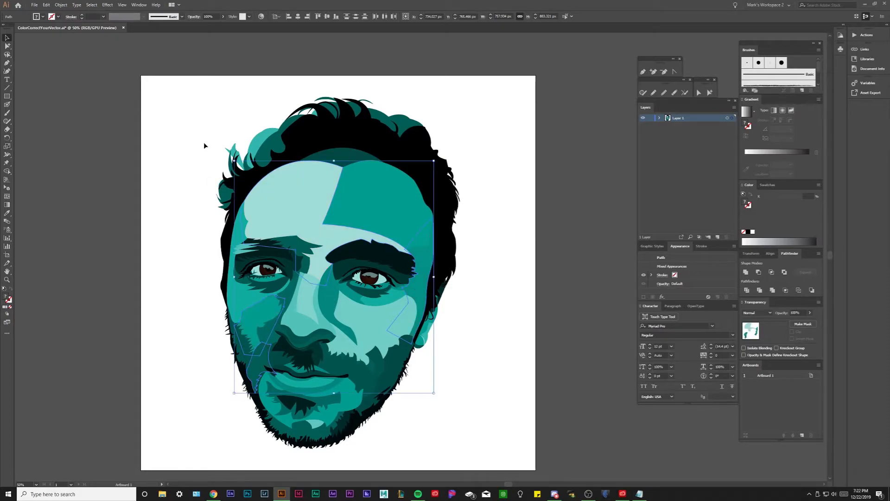
# Select every shape of the portrait, blend their colors vertically and undo the blend
pyautogui.click(46, 5)
pyautogui.click(161, 96)
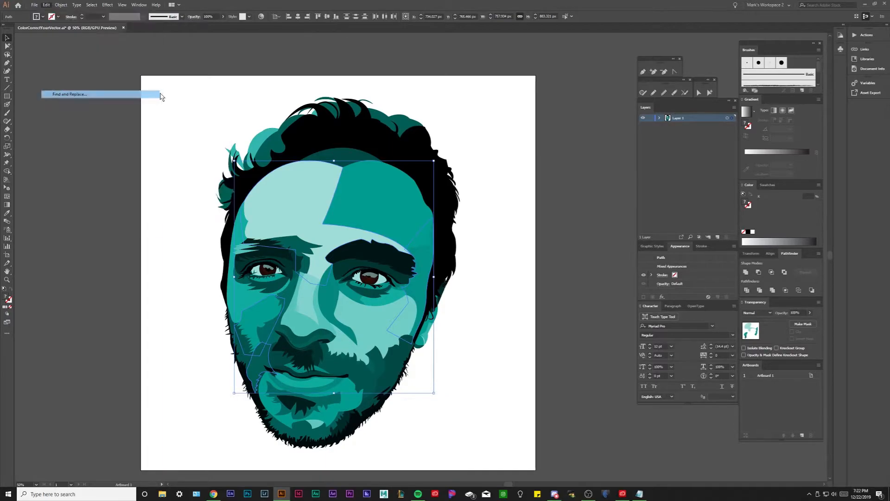
pyautogui.click(497, 270)
pyautogui.scroll(-1, 216, 123)
pyautogui.click(213, 123)
pyautogui.moveTo(179, 107); pyautogui.dragTo(479, 385)
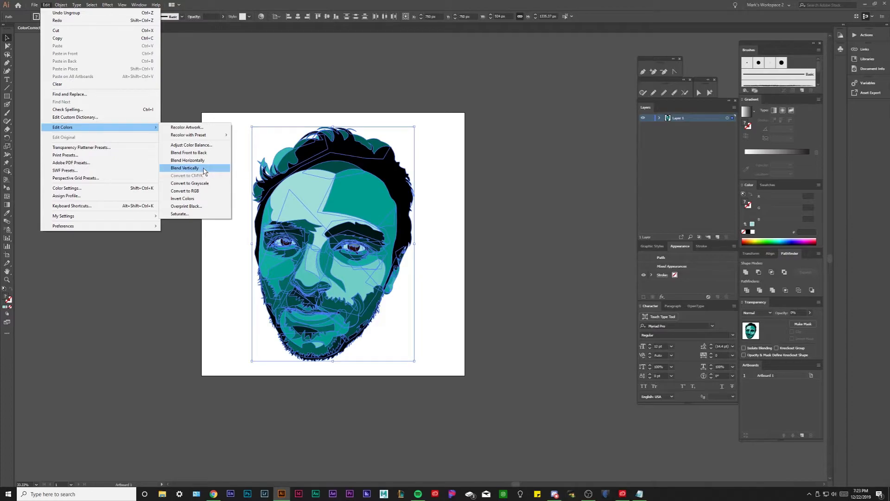
pyautogui.click(204, 169)
pyautogui.click(163, 372)
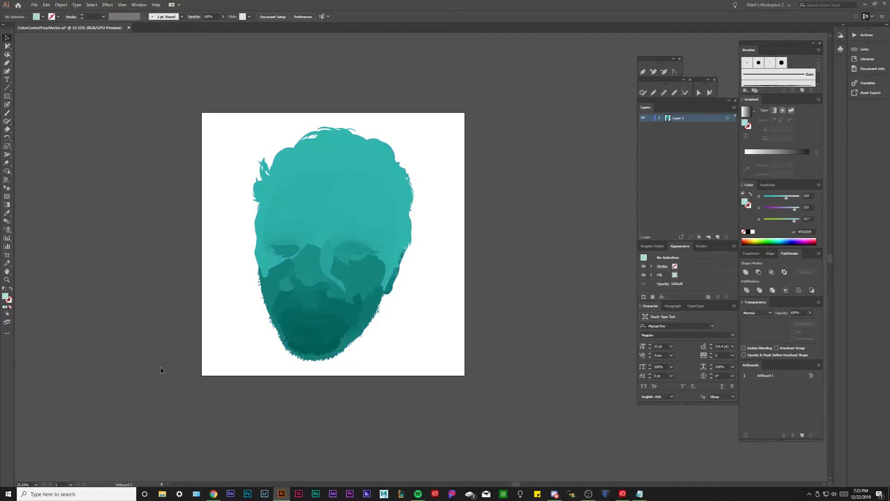
pyautogui.hotkey('ctrl', '+')
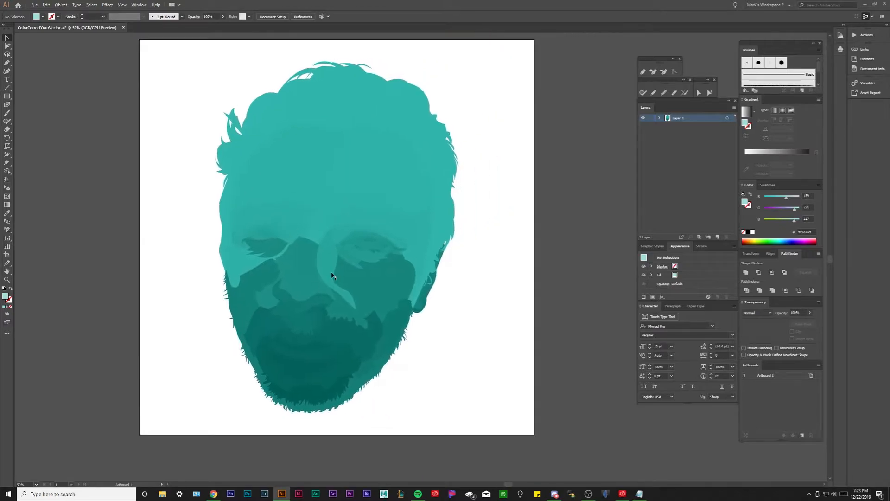
pyautogui.scroll(-1, 135, 161)
pyautogui.moveTo(331, 295); pyautogui.dragTo(356, 351)
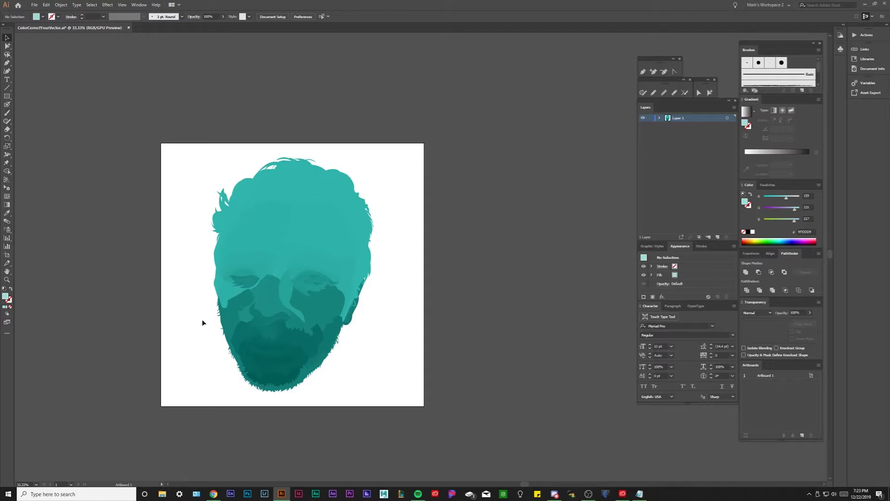
pyautogui.hotkey('ctrl', 'z')
# Blend the colors of all portrait shapes horizontally and undo the blend
pyautogui.click(48, 7)
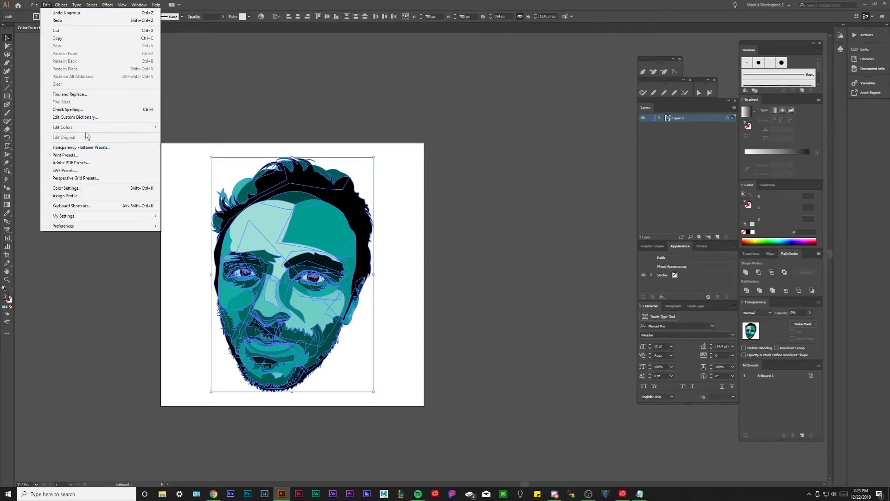
pyautogui.moveTo(83, 130)
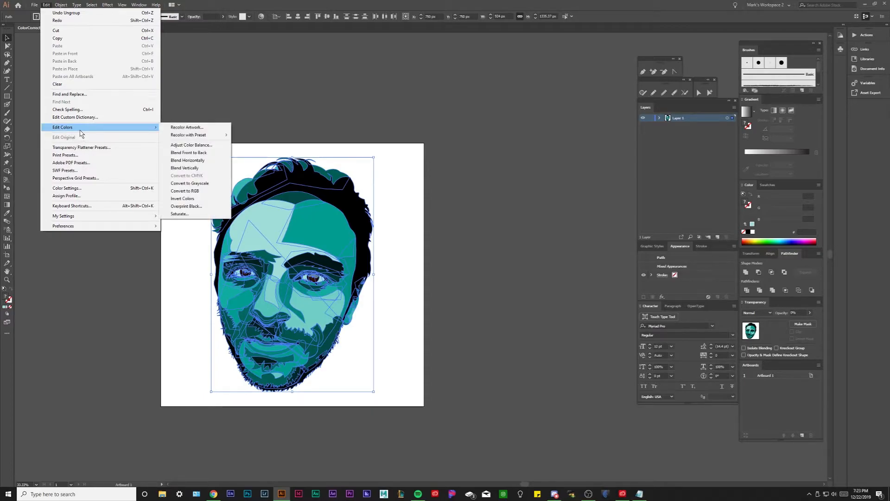
pyautogui.click(188, 160)
pyautogui.click(431, 255)
pyautogui.scroll(1, 272, 307)
pyautogui.hotkey('ctrl', 'z')
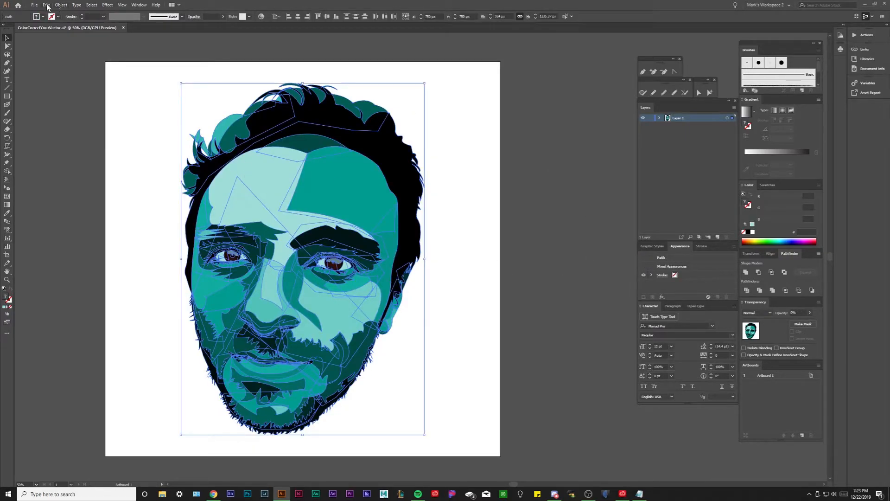
# Select the black hair shape with the Direct Selection tool, try moving it off the portrait and undo the move
pyautogui.click(515, 234)
pyautogui.click(7, 46)
pyautogui.moveTo(358, 139); pyautogui.dragTo(19, 153)
pyautogui.hotkey('ctrl', 'z')
pyautogui.hotkey('ctrl', 'shift', 'a')
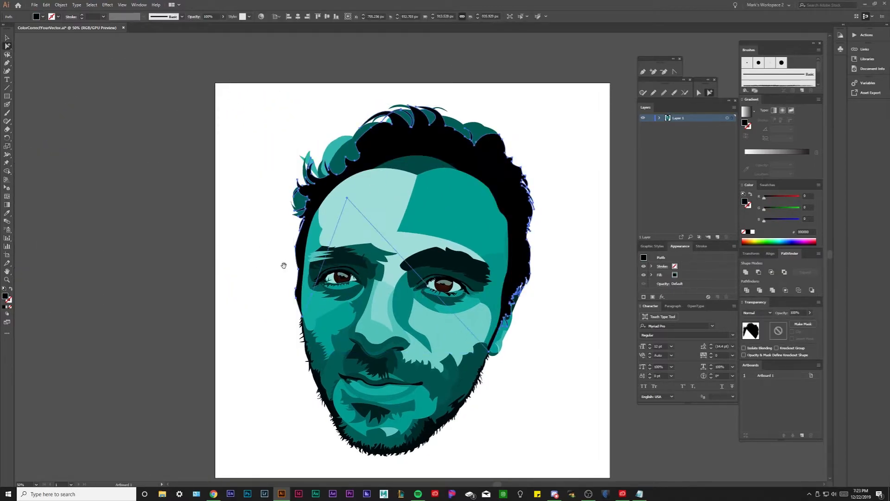
# Select every shape of the portrait, blend their colors front to back and undo the blend
pyautogui.hscroll(3, 288, 232)
pyautogui.press('v')
pyautogui.scroll(-1, 180, 132)
pyautogui.moveTo(167, 103); pyautogui.dragTo(404, 354)
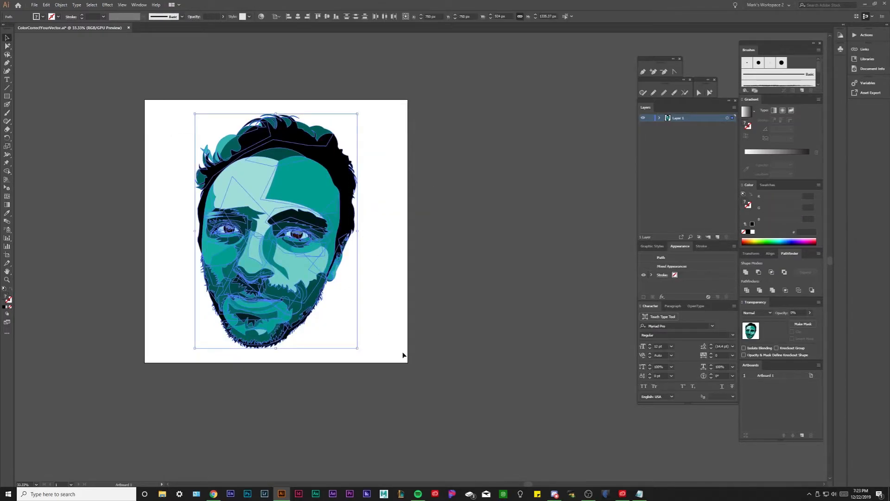
pyautogui.click(46, 4)
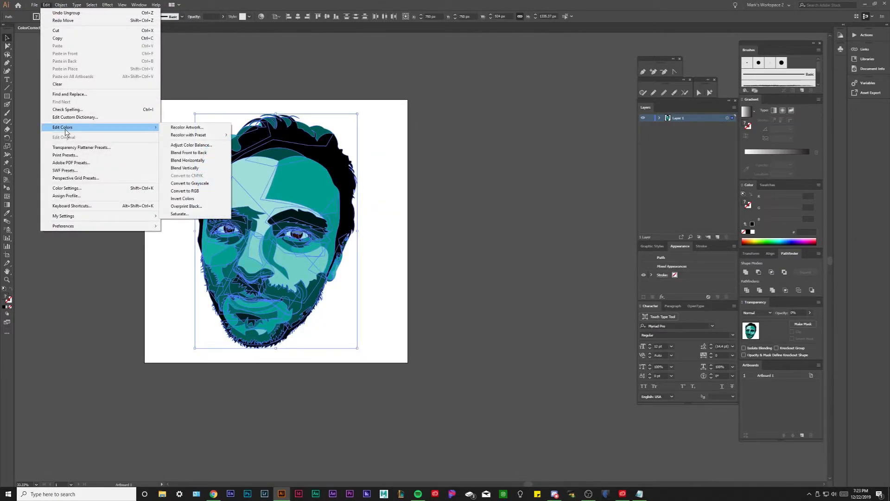
pyautogui.click(189, 153)
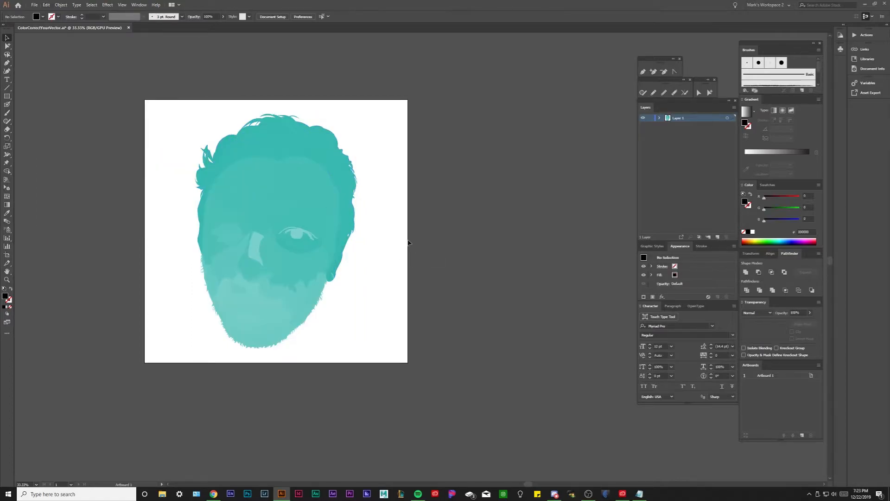
pyautogui.hotkey('ctrl', 'z')
# Try an RGB color balance adjustment on the selected portrait with preview on, setting red to 58, green to 25 and blue to -70 percent
pyautogui.click(46, 5)
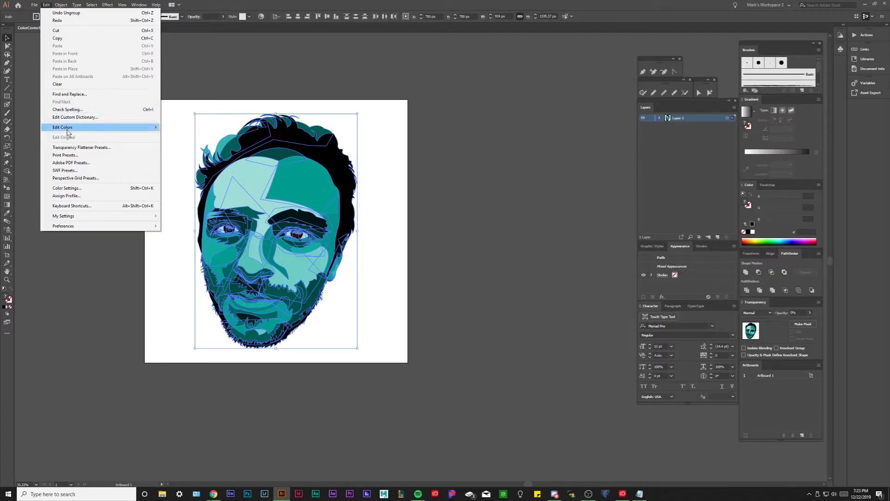
pyautogui.moveTo(69, 129)
pyautogui.click(189, 145)
pyautogui.moveTo(165, 112); pyautogui.dragTo(507, 162)
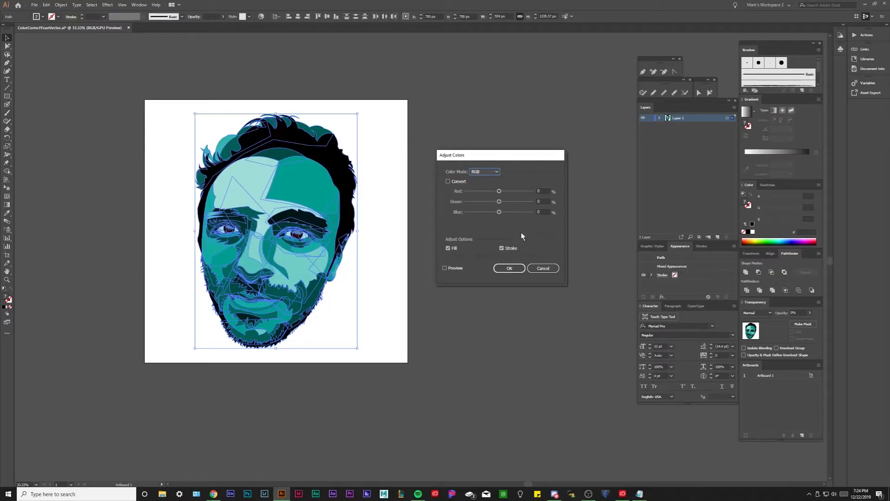
pyautogui.click(452, 269)
pyautogui.click(512, 192)
pyautogui.moveTo(516, 191); pyautogui.dragTo(476, 213)
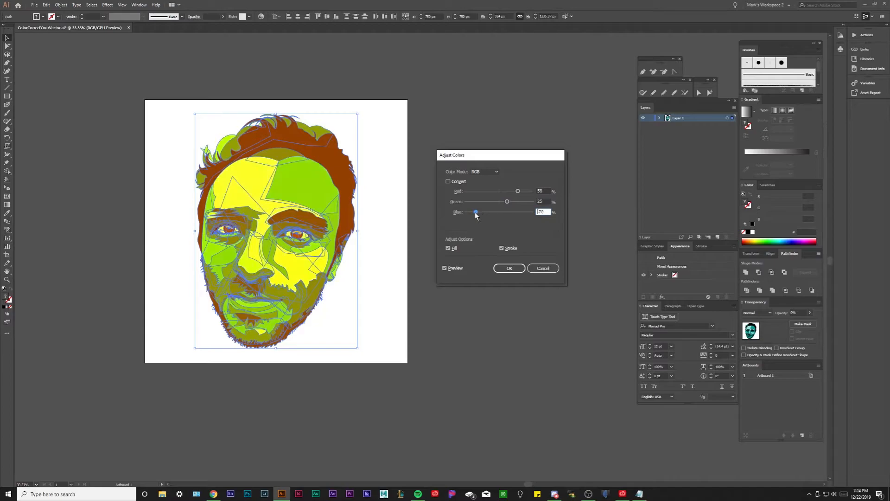
# Compare the color adjustment with its Fill and Stroke options and the preview switched off and back on
pyautogui.click(448, 249)
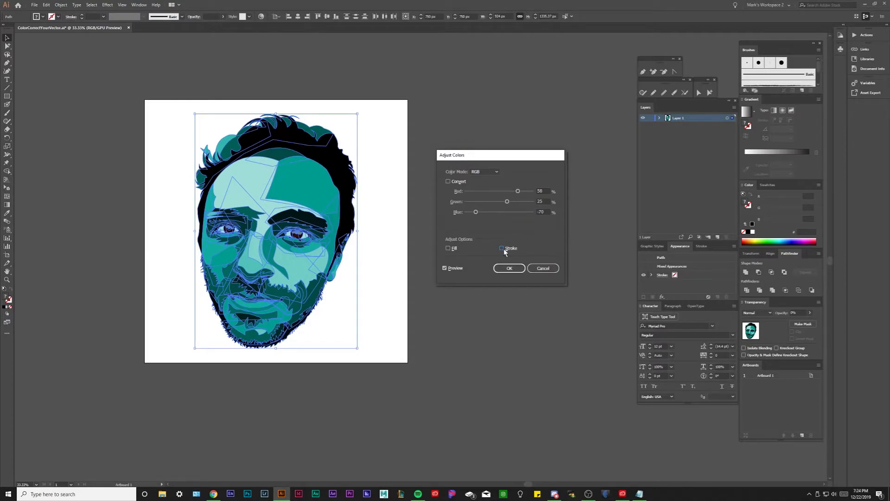
pyautogui.click(448, 249)
pyautogui.click(502, 249)
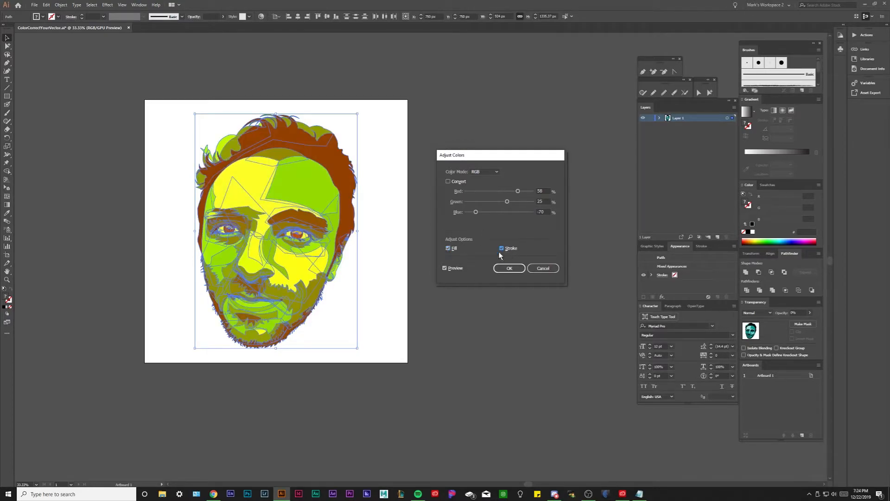
pyautogui.click(449, 267)
pyautogui.click(449, 267)
# Switch the color adjustment's mode to Grayscale and cancel the whole adjustment
pyautogui.click(483, 172)
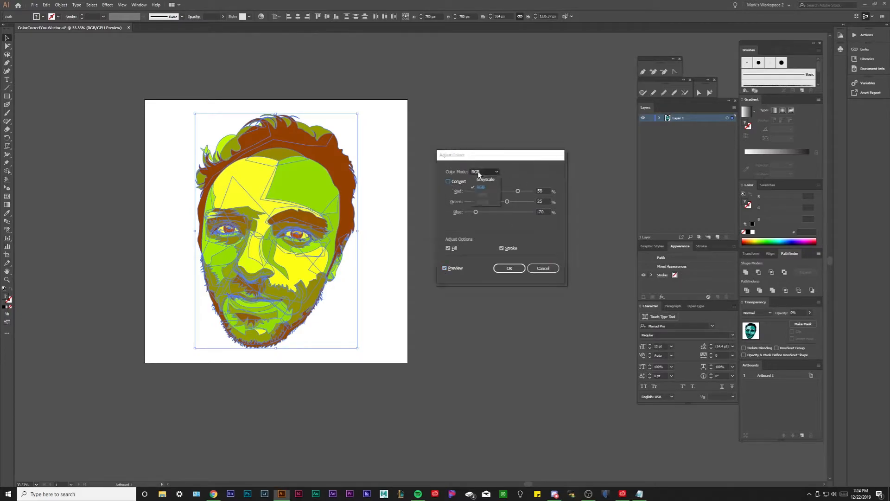
pyautogui.click(482, 182)
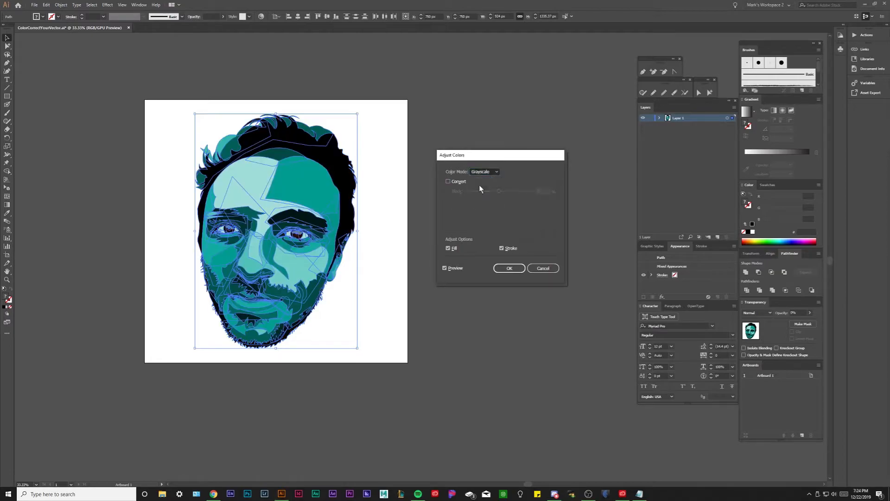
pyautogui.click(480, 191)
pyautogui.click(542, 268)
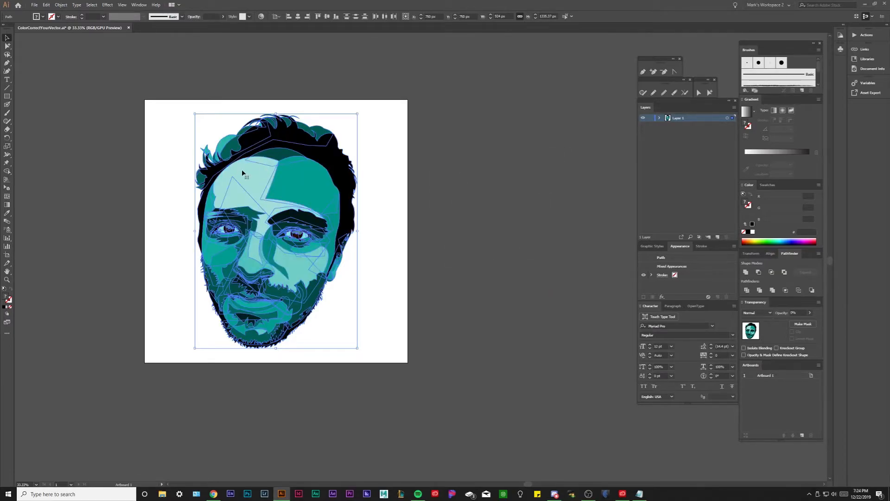
# Try recoloring the portrait with the 3 color job preset and the PANTONE+ CMYK Coated library, and cancel the recoloring
pyautogui.click(46, 5)
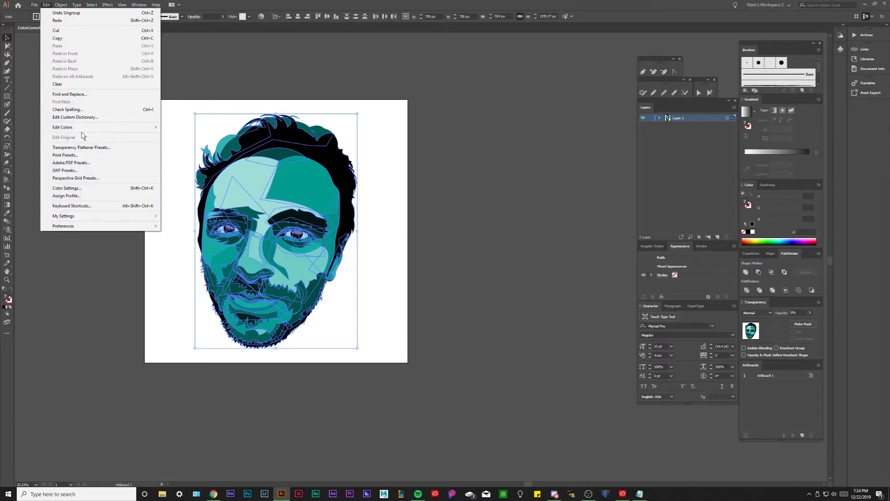
pyautogui.moveTo(80, 130)
pyautogui.moveTo(200, 137)
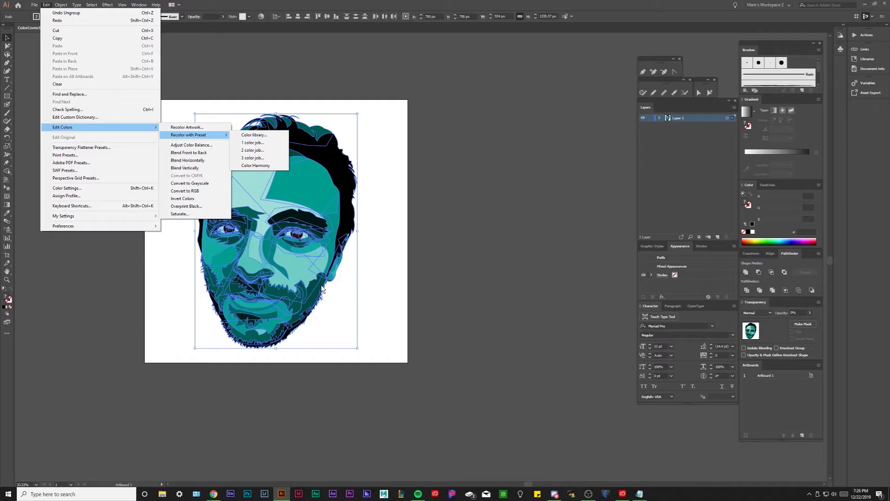
pyautogui.click(253, 158)
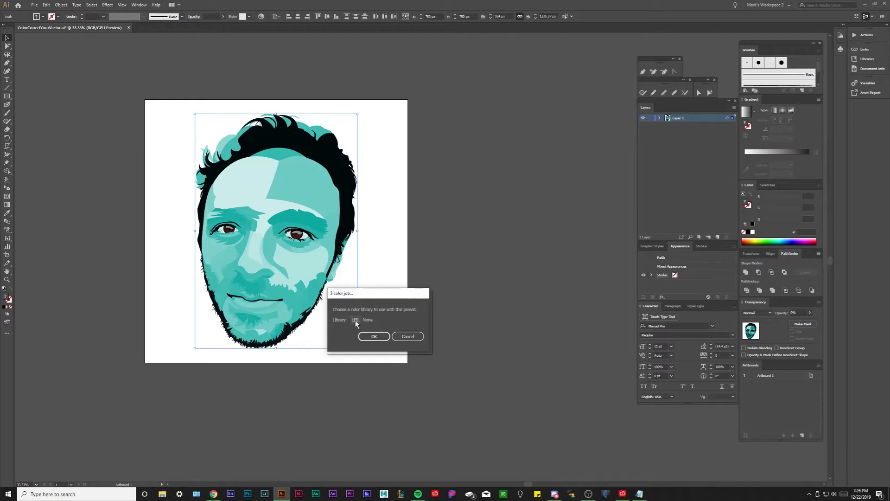
pyautogui.click(355, 320)
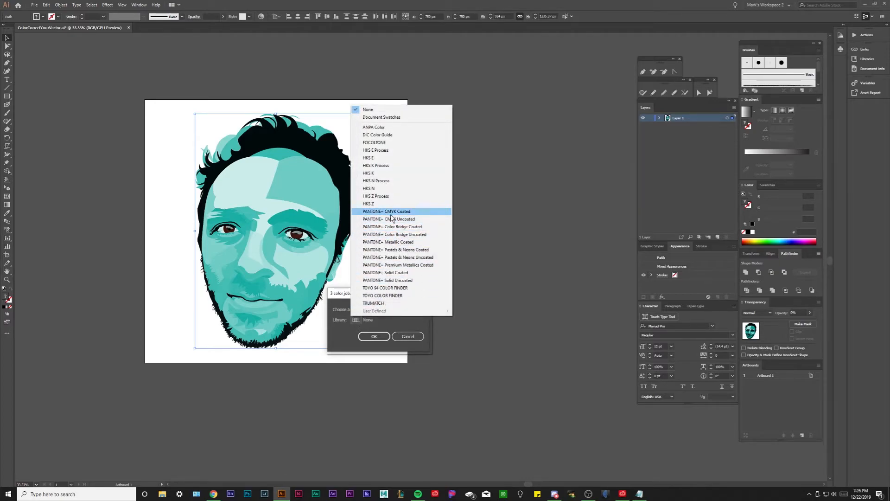
pyautogui.click(391, 212)
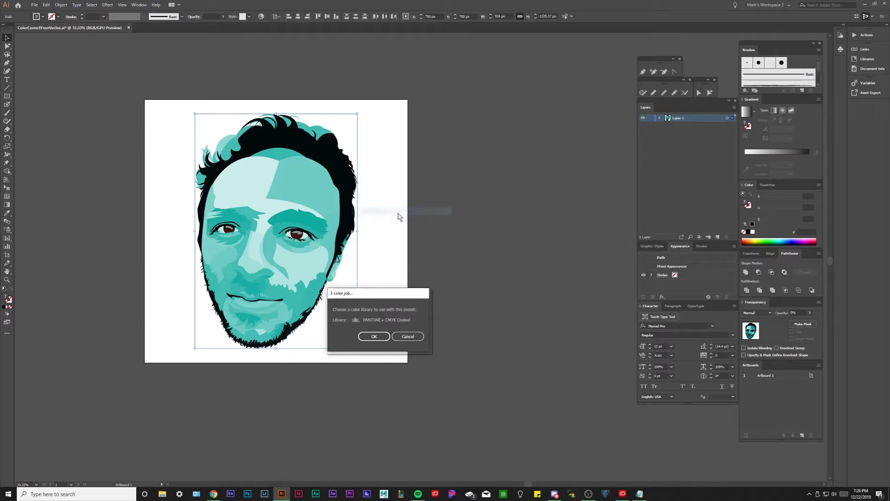
pyautogui.press('Return')
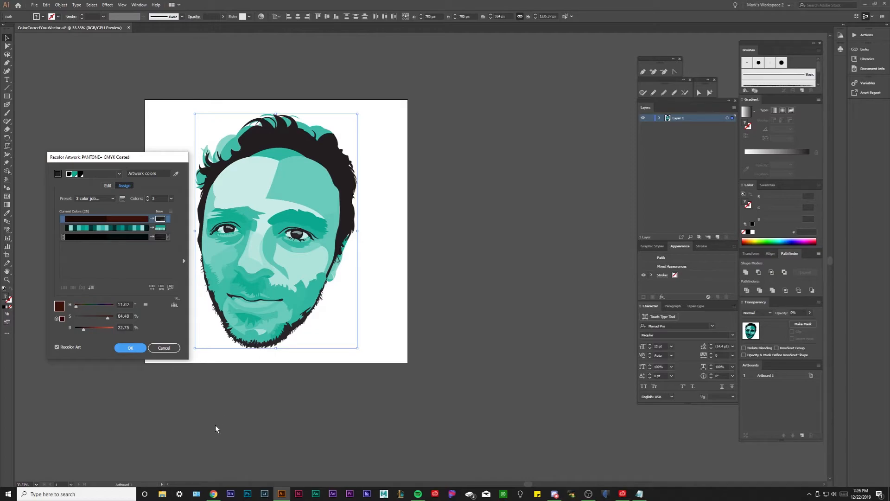
pyautogui.click(164, 347)
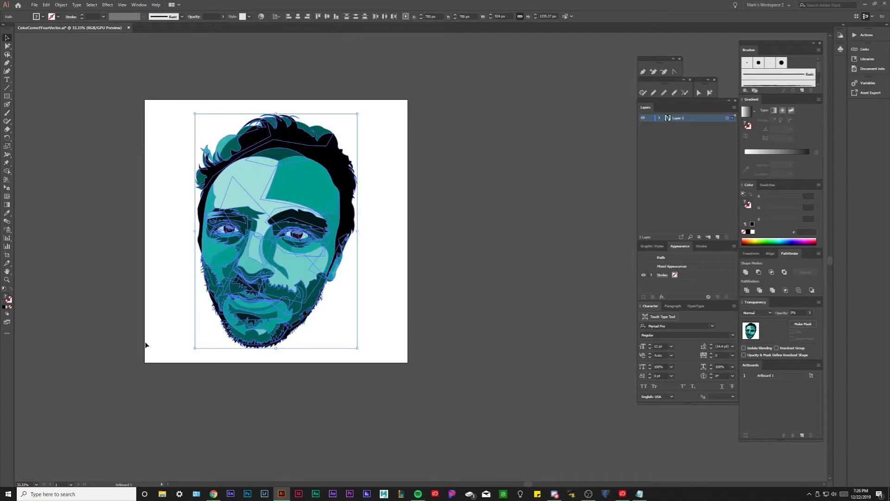
# Start Recolor Artwork on the selected portrait and replace the light teal of the nose shape with bright magenta
pyautogui.click(47, 5)
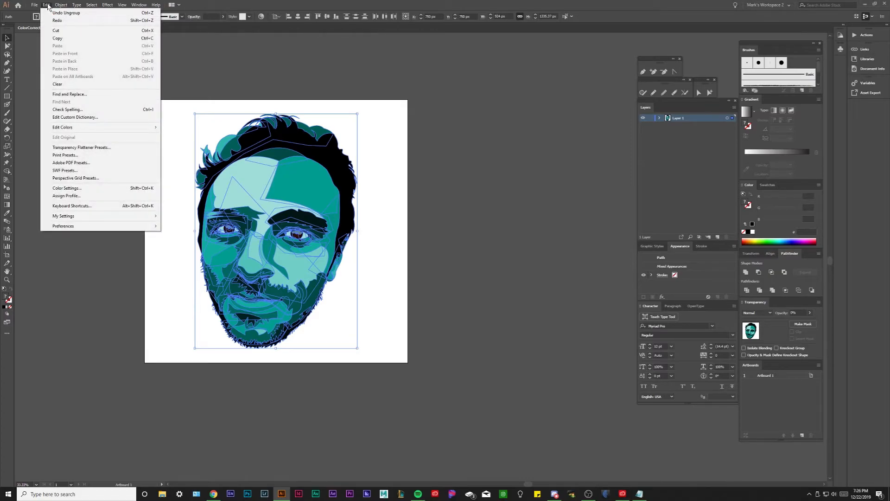
pyautogui.moveTo(74, 131)
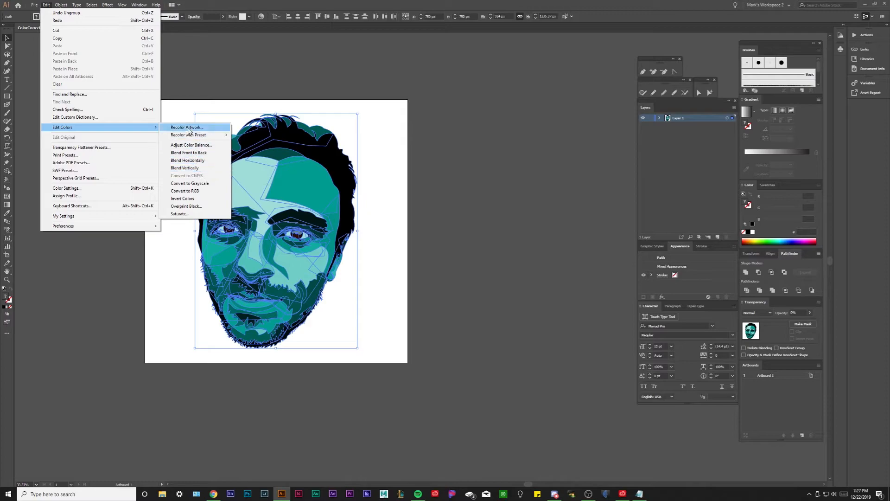
pyautogui.click(187, 127)
pyautogui.moveTo(123, 153); pyautogui.dragTo(503, 128)
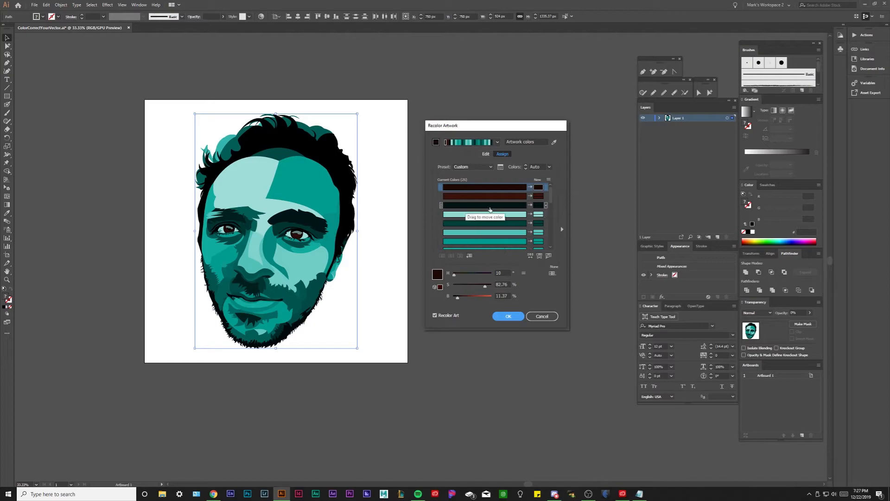
pyautogui.moveTo(551, 195)
pyautogui.mouseDown()
pyautogui.moveTo(555, 241)
pyautogui.moveTo(558, 191)
pyautogui.moveTo(561, 199)
pyautogui.moveTo(557, 247)
pyautogui.moveTo(552, 185)
pyautogui.mouseUp()
pyautogui.click(547, 198)
pyautogui.doubleClick(538, 232)
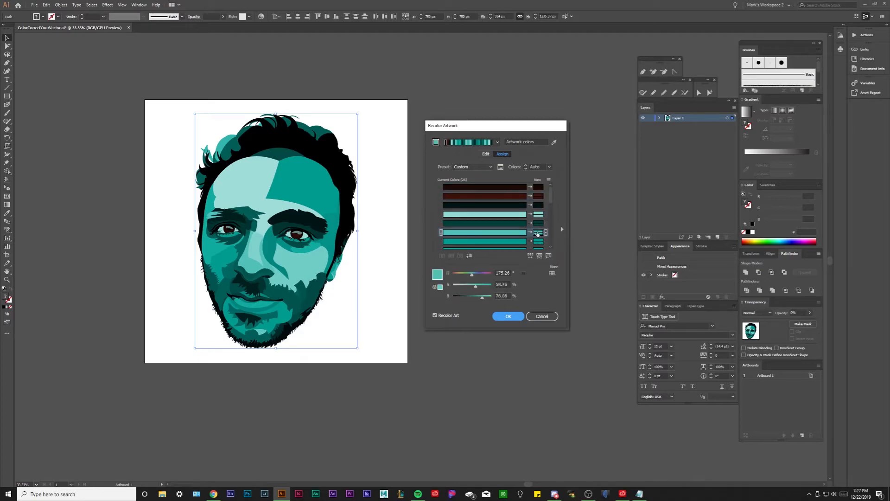
pyautogui.click(69, 111)
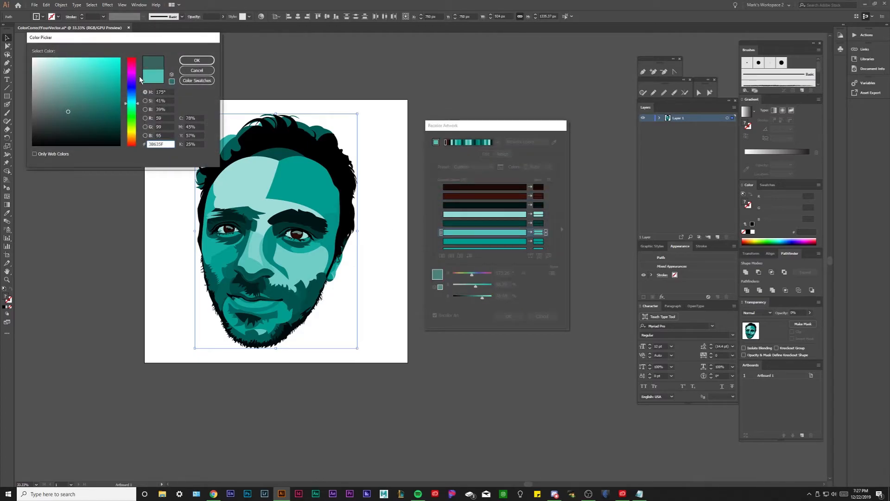
pyautogui.click(132, 71)
pyautogui.click(110, 71)
pyautogui.click(185, 59)
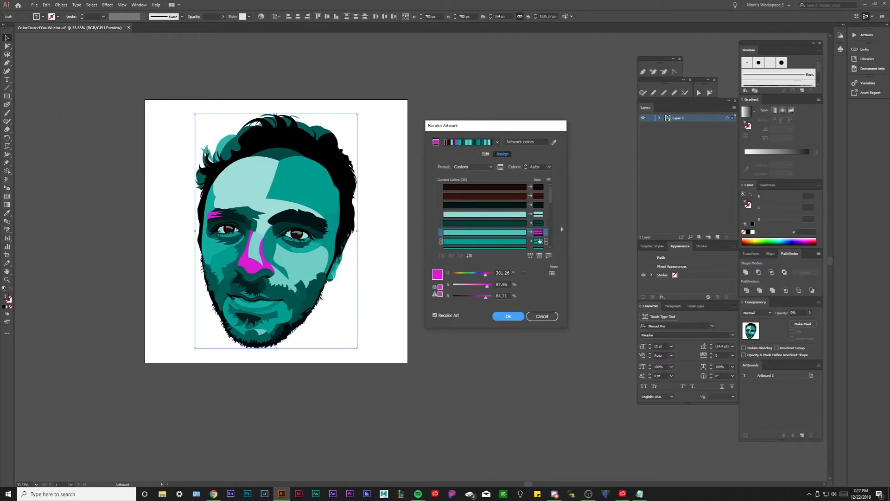
# Replace a second, medium teal in the recolor assignments with an olive yellow-green and cancel the recoloring
pyautogui.scroll(-1, 539, 239)
pyautogui.click(537, 225)
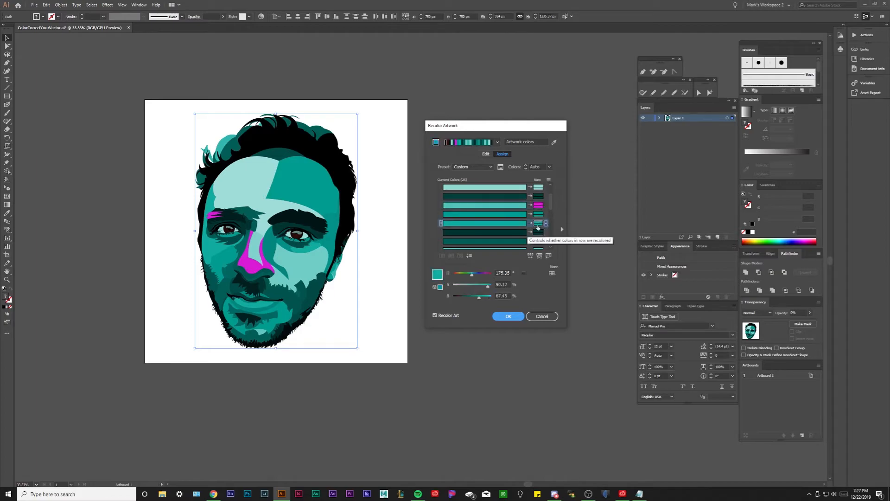
pyautogui.doubleClick(538, 225)
pyautogui.click(131, 129)
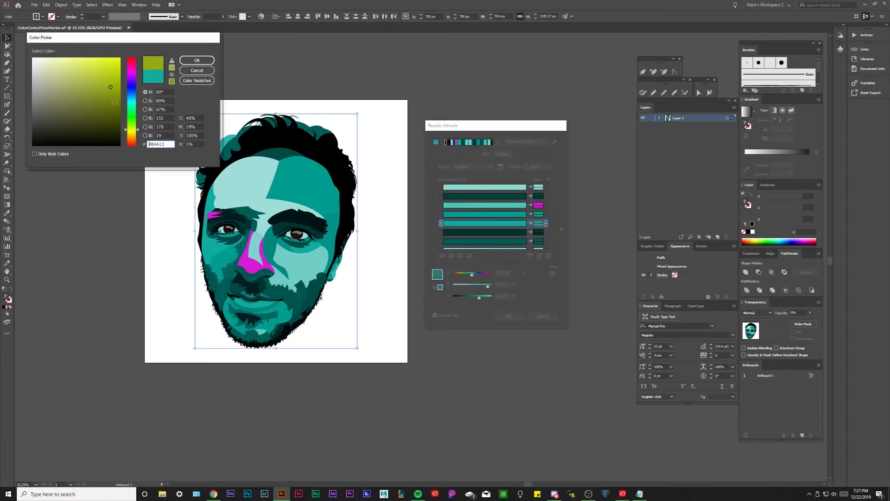
pyautogui.click(199, 61)
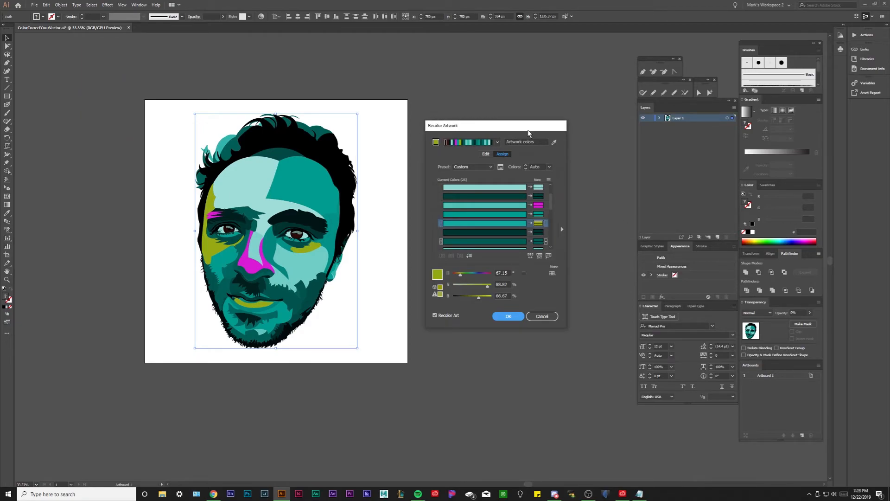
pyautogui.press('Escape')
# Reopen Recolor Artwork in Edit mode, link the harmony colors, shift the portrait to magenta at hue 316°, and cancel
pyautogui.click(47, 4)
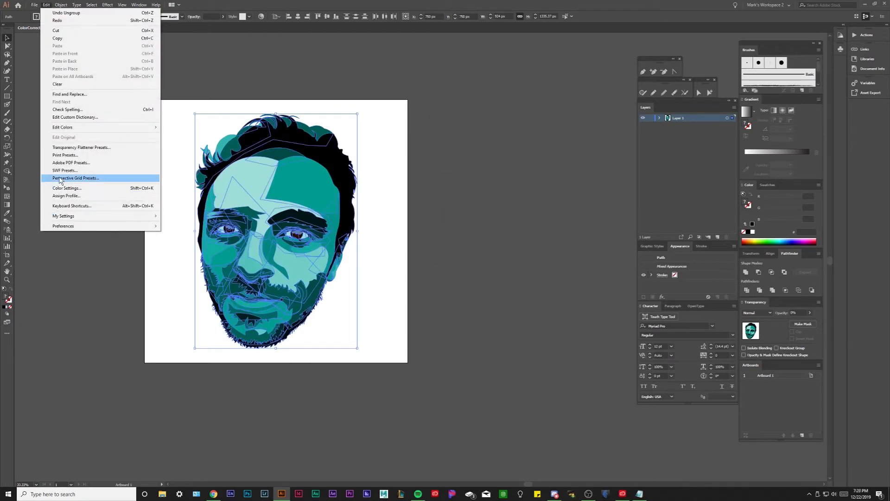
pyautogui.click(182, 127)
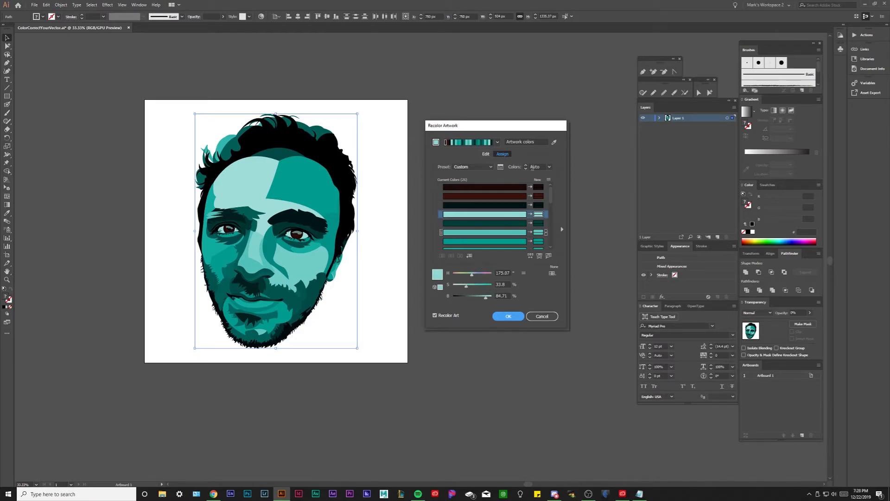
pyautogui.click(486, 155)
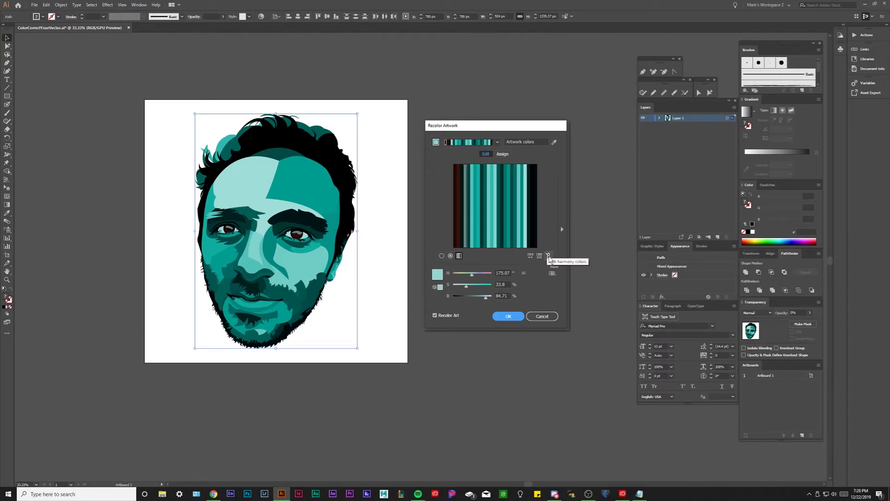
pyautogui.click(548, 256)
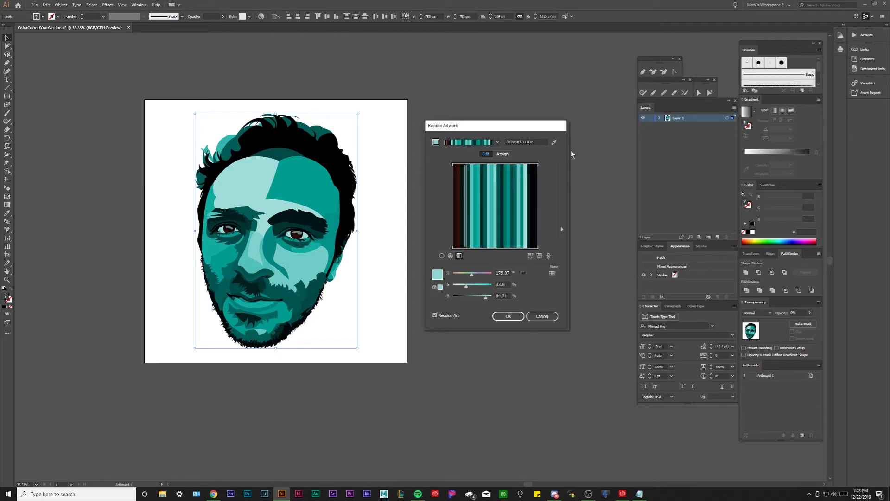
pyautogui.moveTo(468, 297)
pyautogui.mouseDown()
pyautogui.moveTo(477, 297)
pyautogui.moveTo(460, 274)
pyautogui.moveTo(483, 275)
pyautogui.moveTo(460, 274)
pyautogui.moveTo(489, 274)
pyautogui.moveTo(440, 284)
pyautogui.moveTo(475, 285)
pyautogui.moveTo(457, 297)
pyautogui.mouseUp()
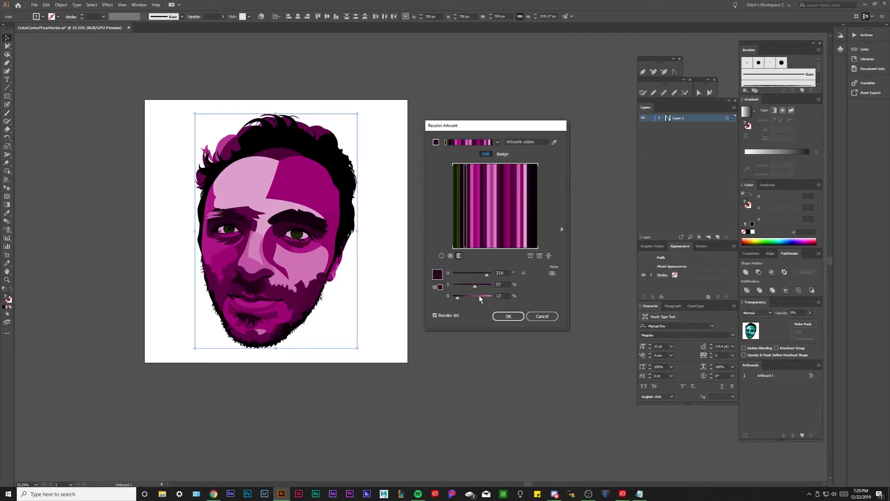
pyautogui.click(541, 315)
# Reselect all portrait shapes, link their harmony colors in Recolor Artwork and raise the dark red's saturation to 90 and brightness to 48 percent
pyautogui.hotkey('ctrl', 'shift', 'a')
pyautogui.click(237, 184)
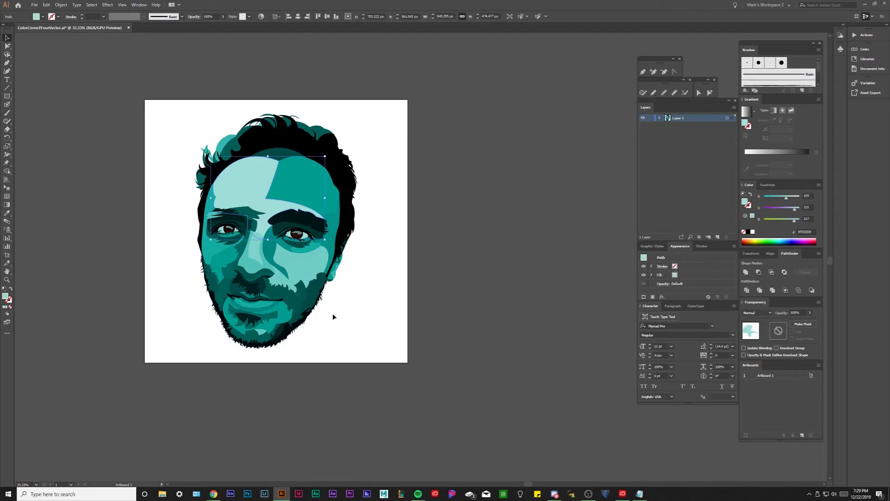
pyautogui.hotkey('ctrl', 'a')
pyautogui.click(261, 17)
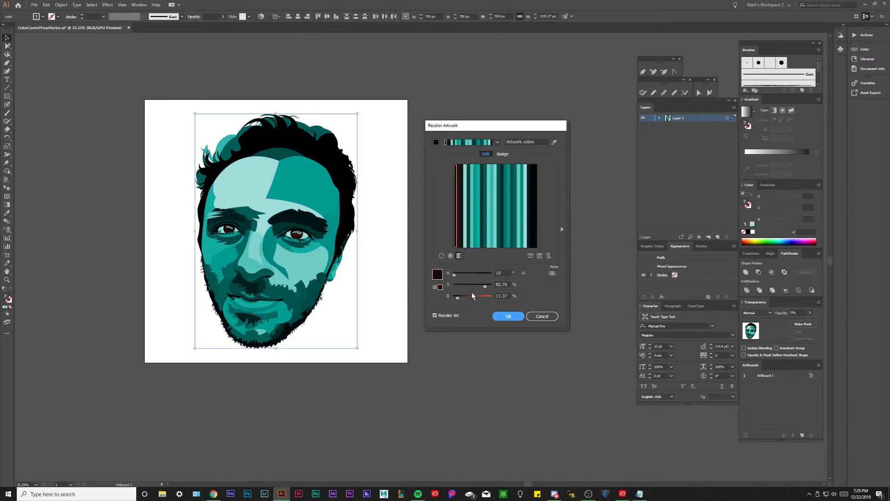
pyautogui.click(550, 255)
pyautogui.click(481, 296)
pyautogui.moveTo(481, 295)
pyautogui.mouseDown()
pyautogui.moveTo(466, 297)
pyautogui.moveTo(475, 296)
pyautogui.moveTo(460, 285)
pyautogui.moveTo(488, 286)
pyautogui.mouseUp()
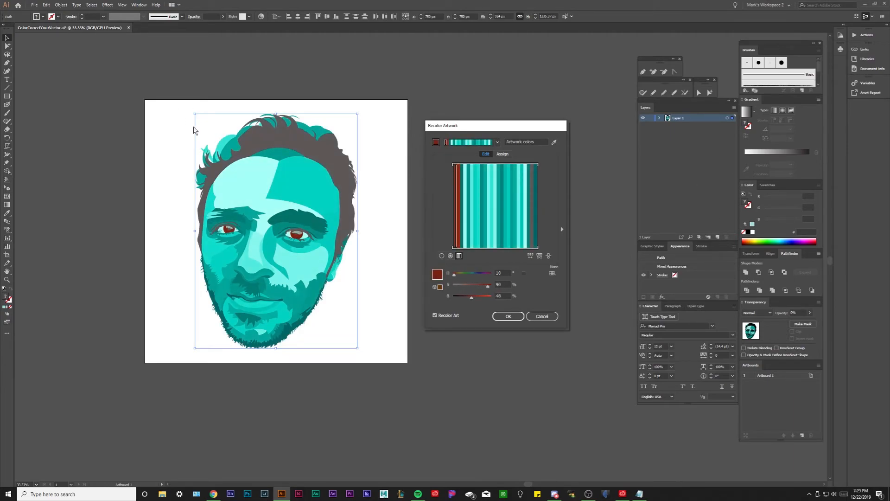
# Shift the linked portrait colors through hues 190° and 287°, reduce saturation to 23 percent, and try hues 76° and 277°
pyautogui.moveTo(467, 274)
pyautogui.mouseDown()
pyautogui.moveTo(486, 274)
pyautogui.moveTo(466, 271)
pyautogui.moveTo(473, 274)
pyautogui.mouseUp()
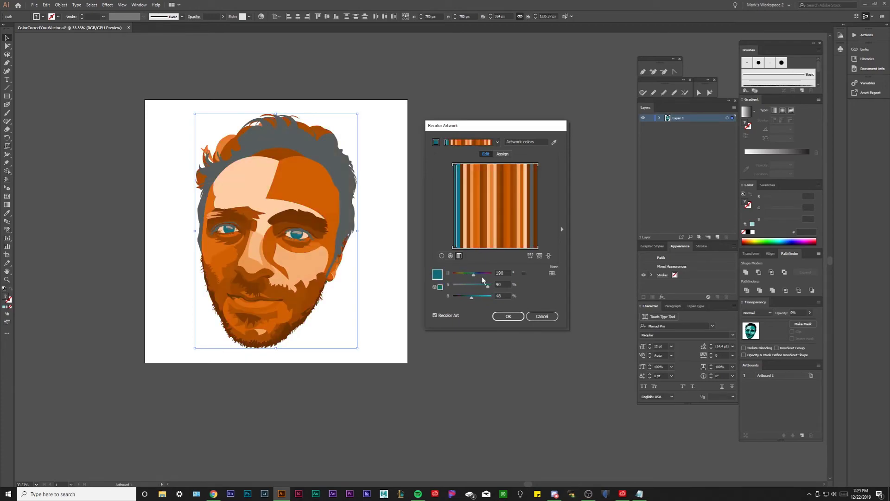
pyautogui.click(483, 276)
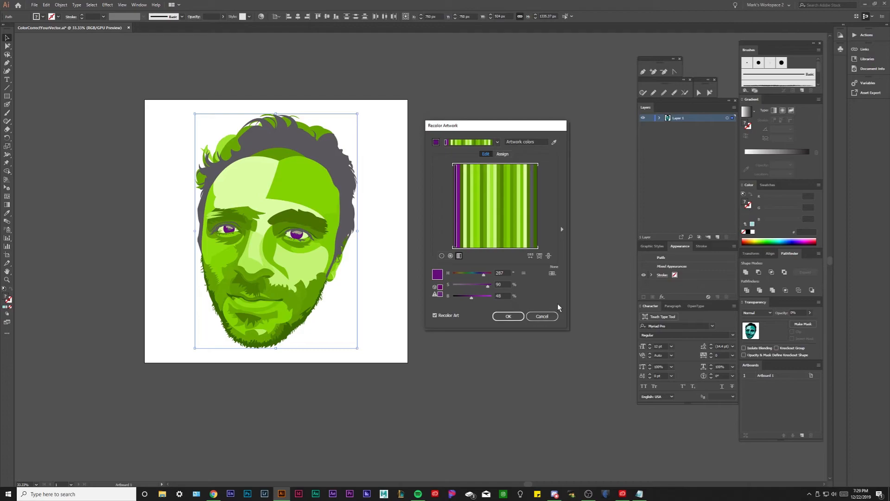
pyautogui.click(463, 285)
pyautogui.click(461, 273)
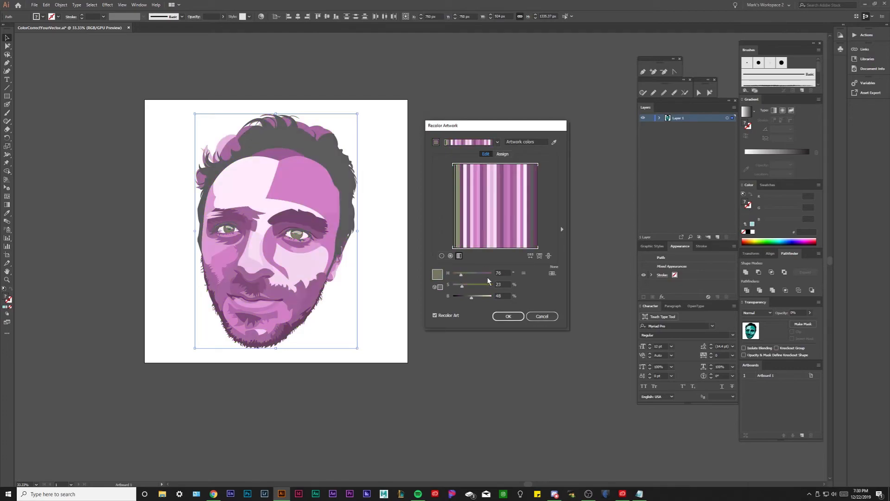
pyautogui.click(482, 272)
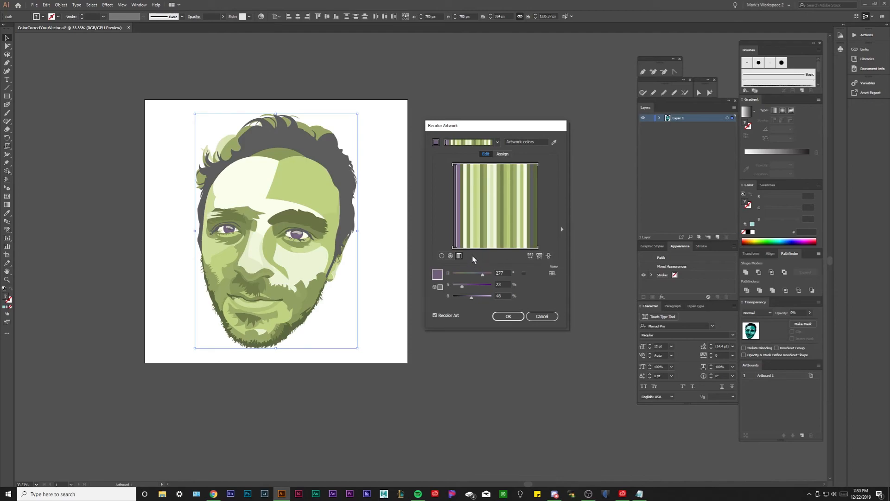
# Show the harmony on the smooth color wheel, unlink it, and recolor individual portrait shapes yellow, blue, turquoise, bright green and purple
pyautogui.click(450, 255)
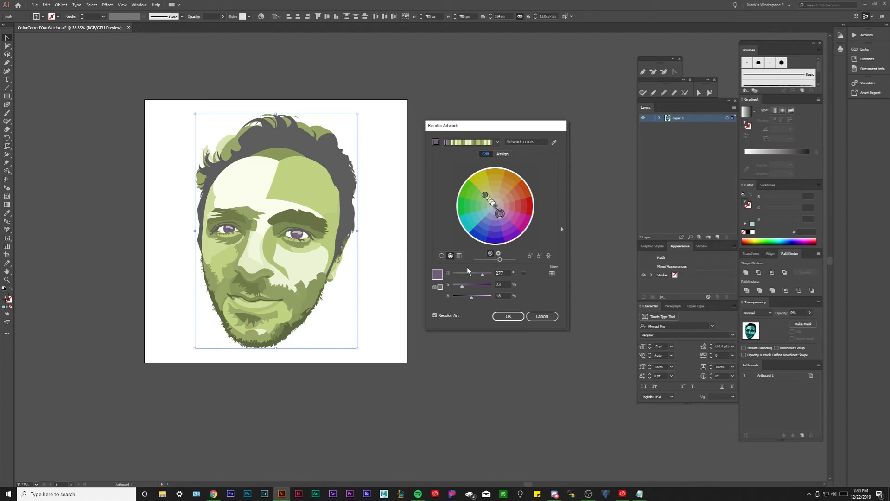
pyautogui.click(441, 255)
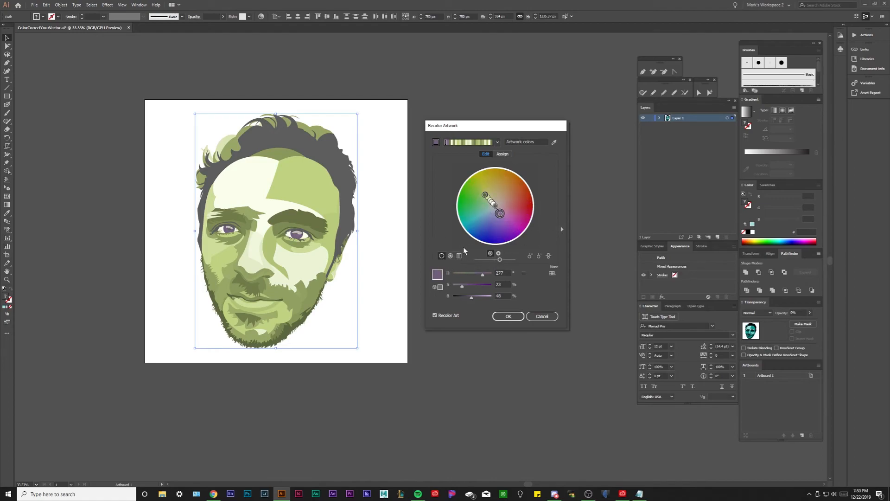
pyautogui.moveTo(485, 194); pyautogui.dragTo(515, 208)
pyautogui.click(548, 255)
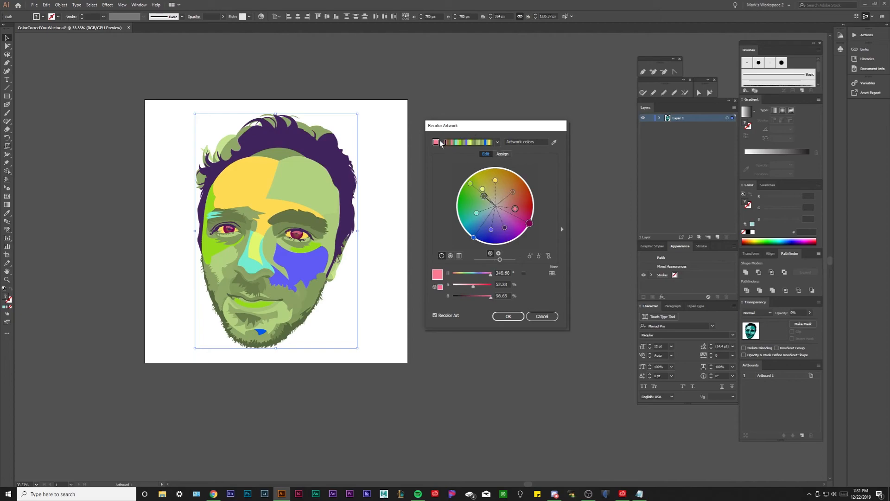
# Review the unlinked colors as color bars and on the segmented wheel, and open the color assignments in Assign mode
pyautogui.click(459, 256)
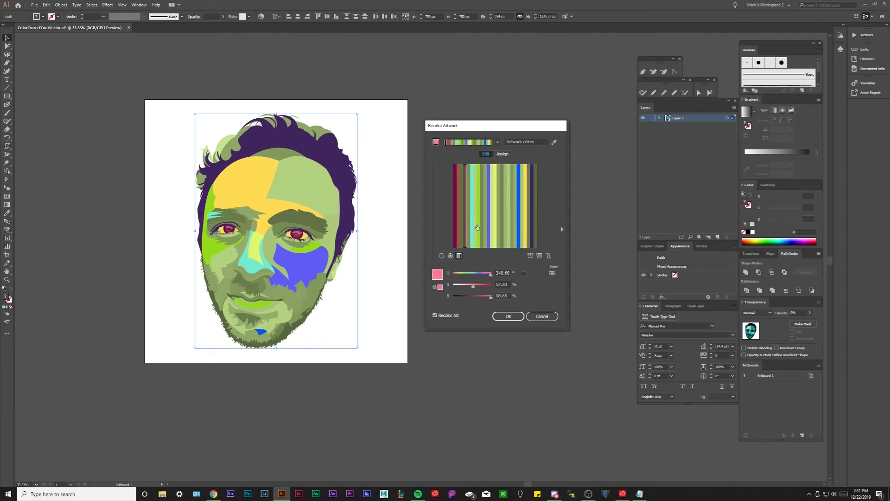
pyautogui.click(450, 257)
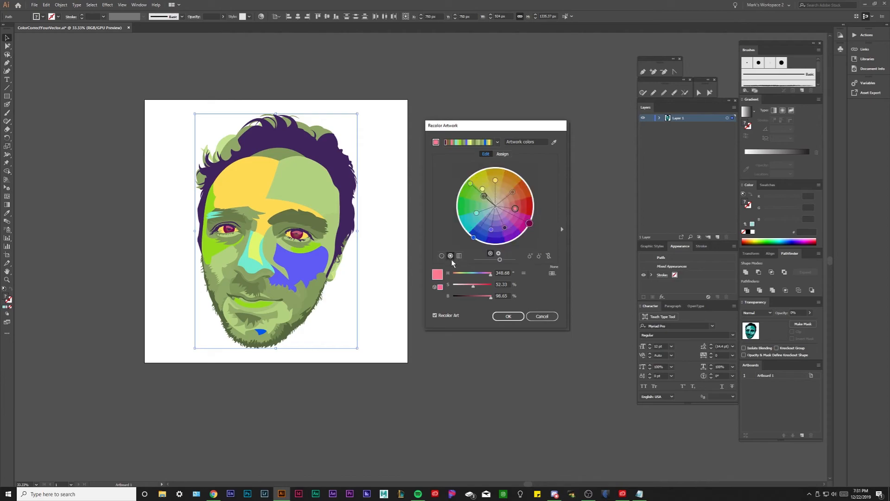
pyautogui.click(509, 154)
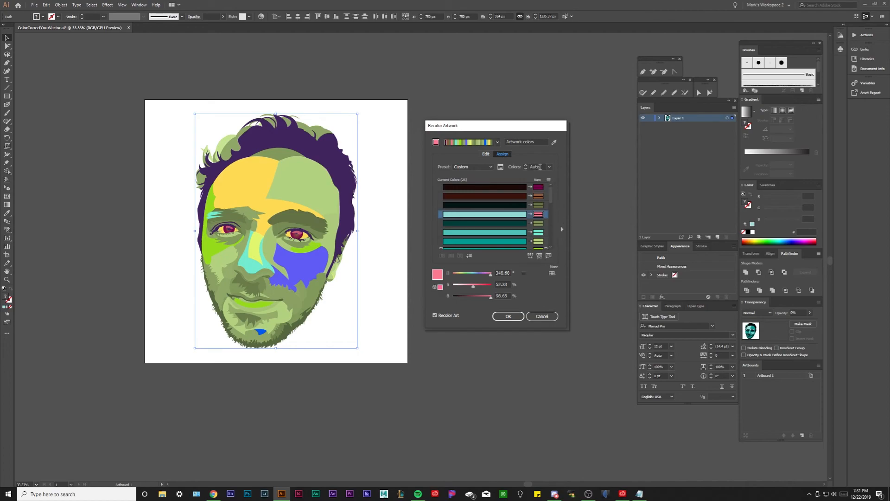